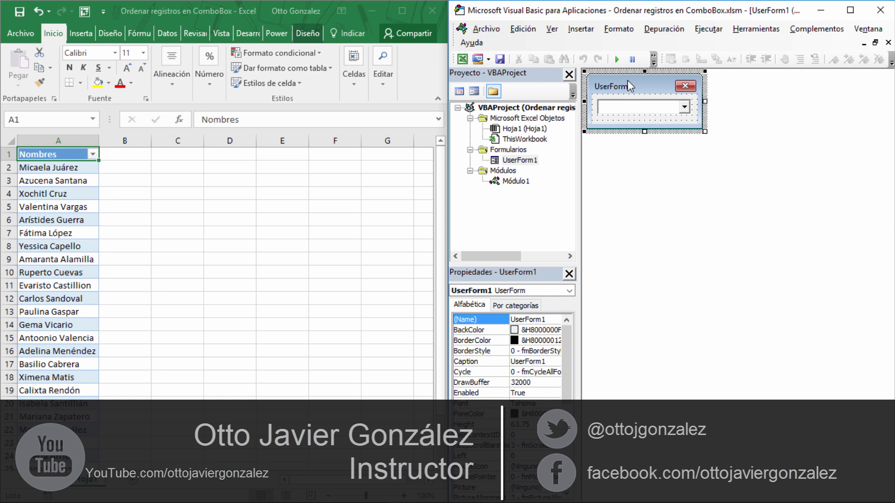
Run the form over the worksheet, browse the names in its list, then close it
left_click(617, 59)
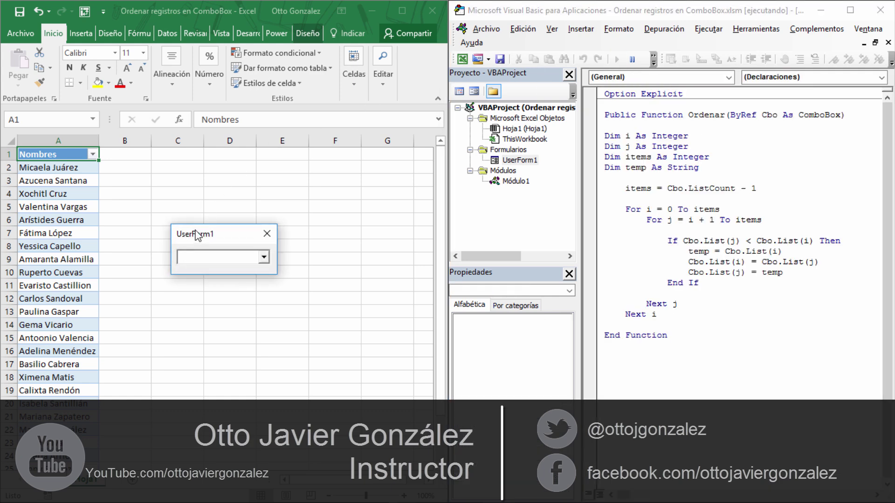
left_click_drag(208, 240, 164, 184)
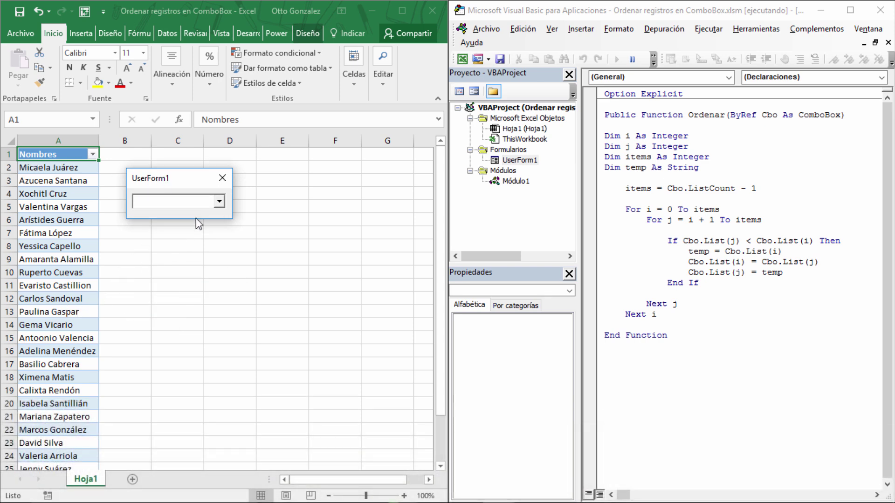
left_click(219, 202)
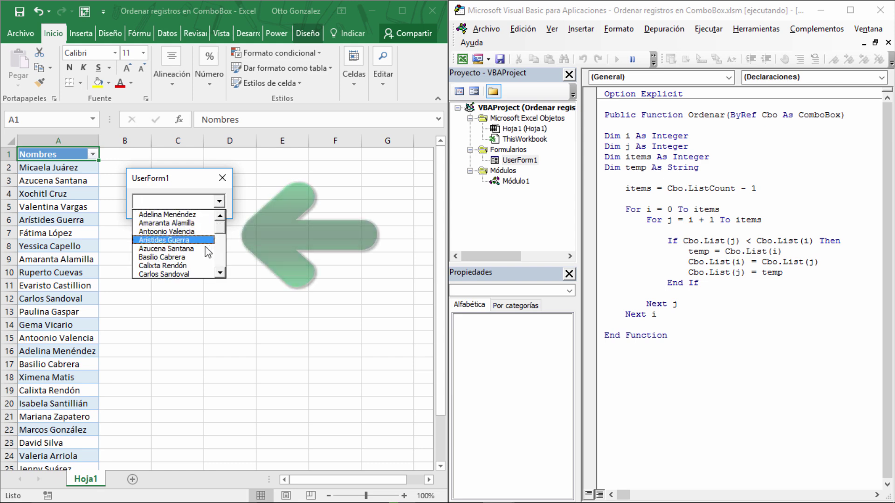
left_click(221, 275)
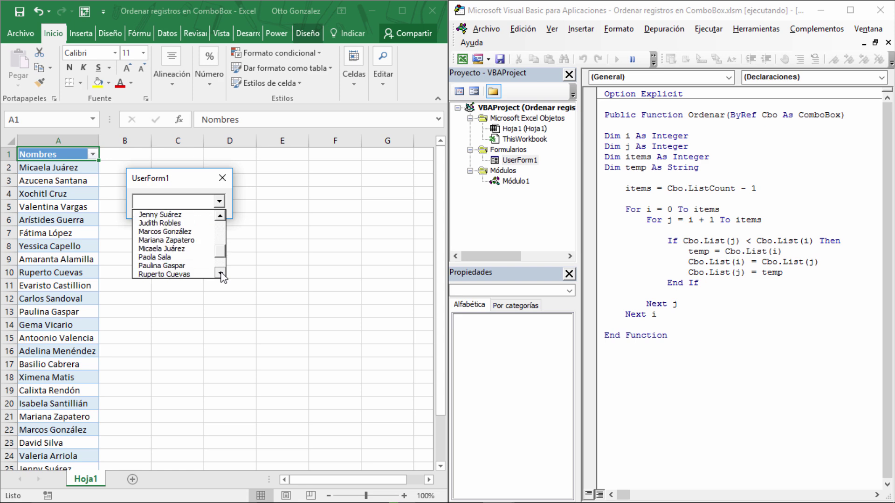
left_click(205, 275)
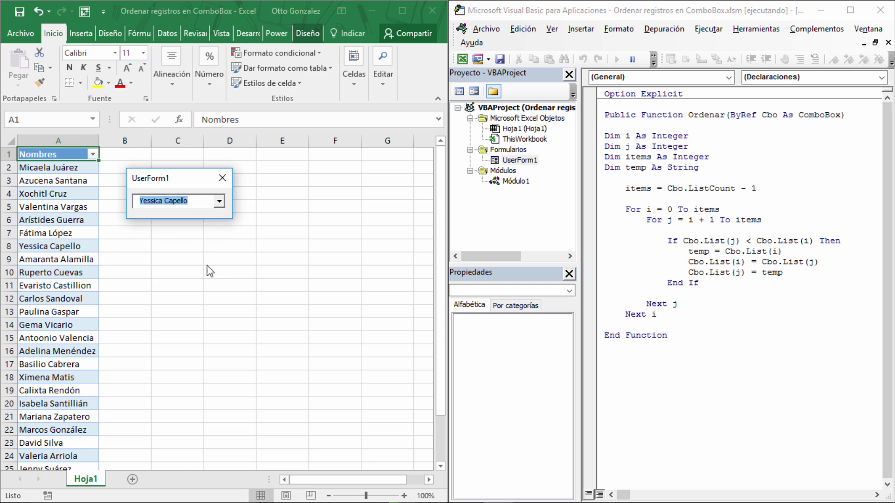
key("Up")
key("Up")
key("Up")
key("Up")
key("Up")
key("Up")
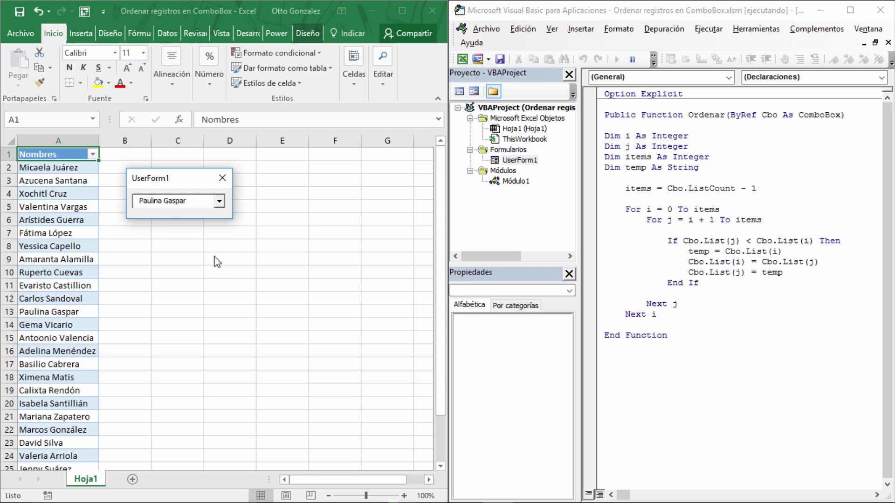
left_click(222, 179)
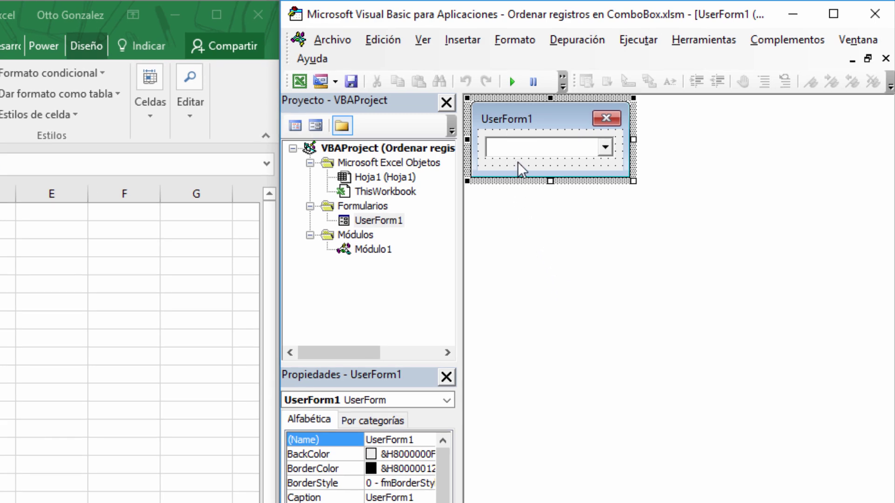
Select ComboBox1 and view the form's code at the end of the Ordenar ComboBox1 line
left_click(522, 146)
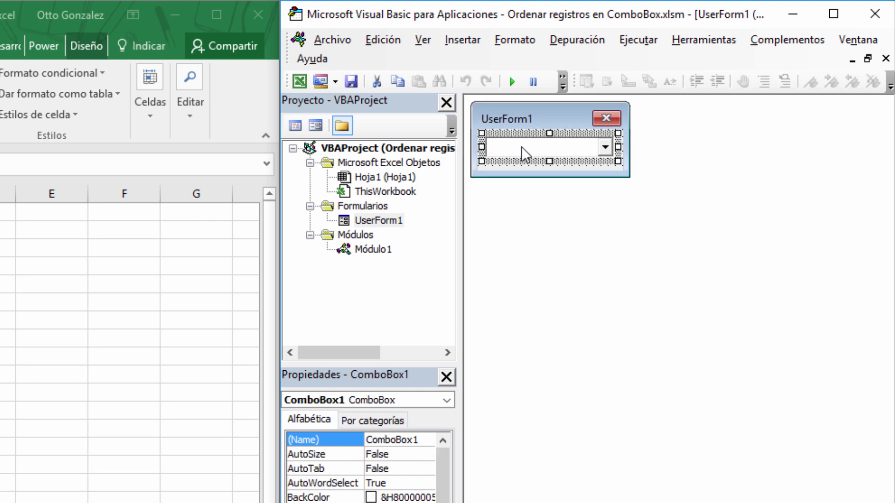
left_click(542, 167)
key("F7")
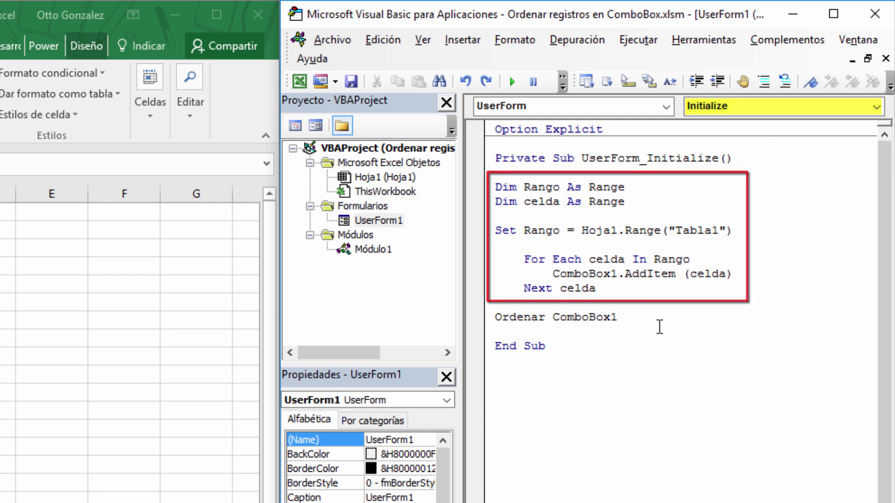
left_click(641, 319)
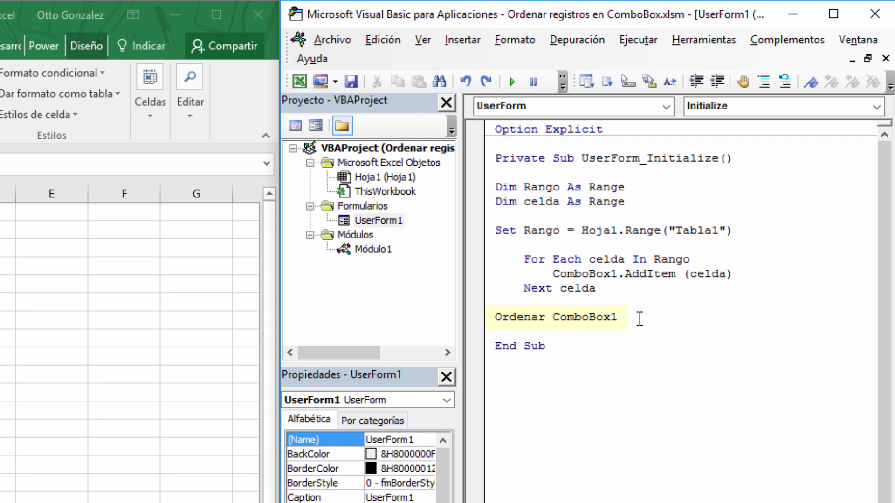
Delete the Ordenar ComboBox1 call, then test-run the form to see the names listed unsorted
key("ctrl+BackSpace")
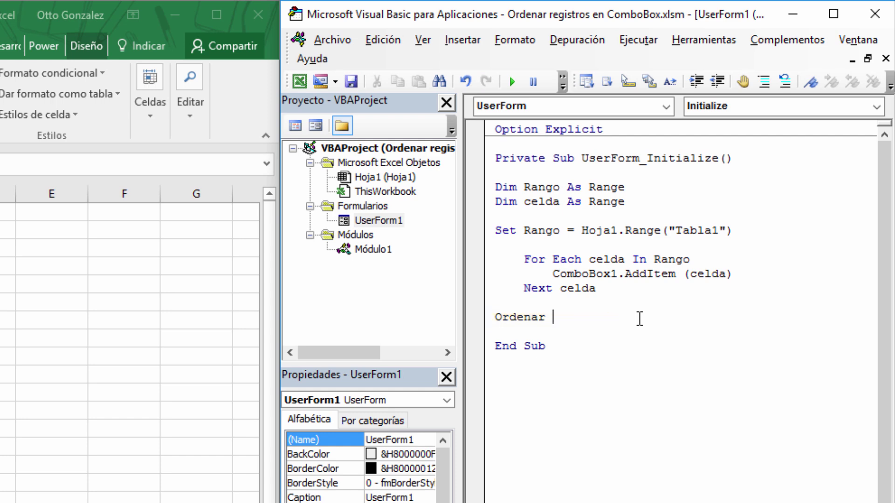
key("ctrl+BackSpace")
left_click(512, 82)
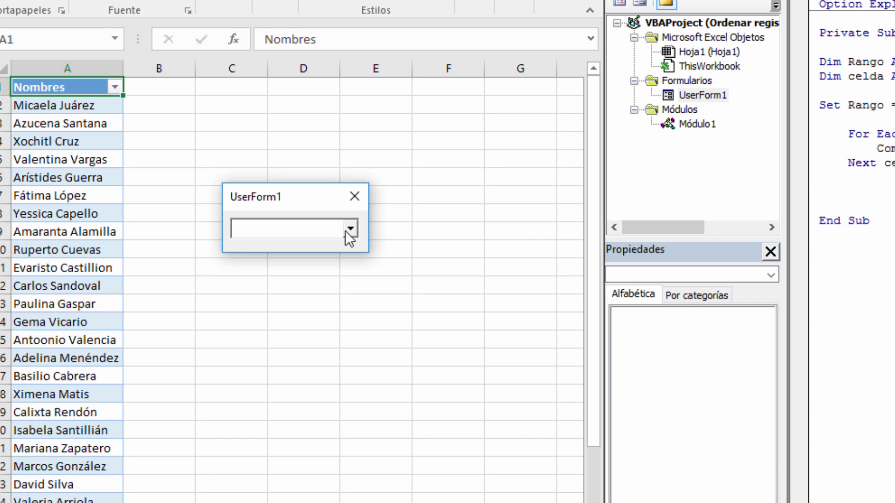
left_click(349, 228)
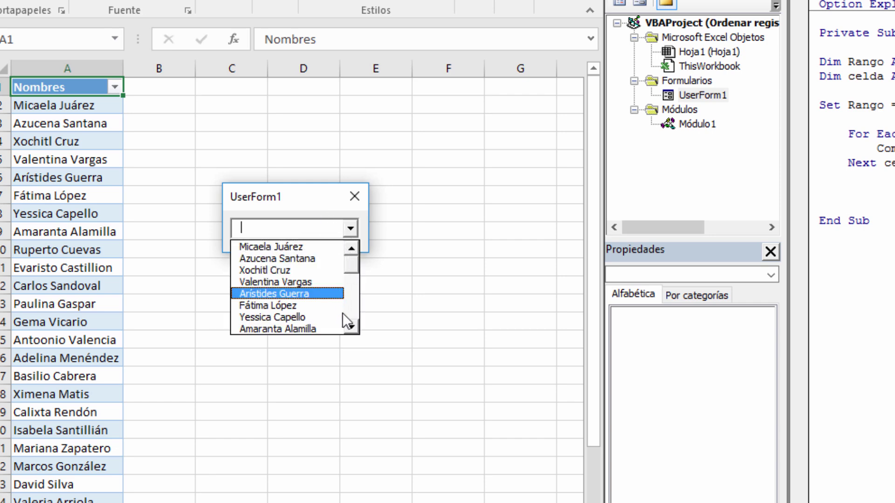
left_click(355, 327)
left_click_drag(355, 327, 354, 327)
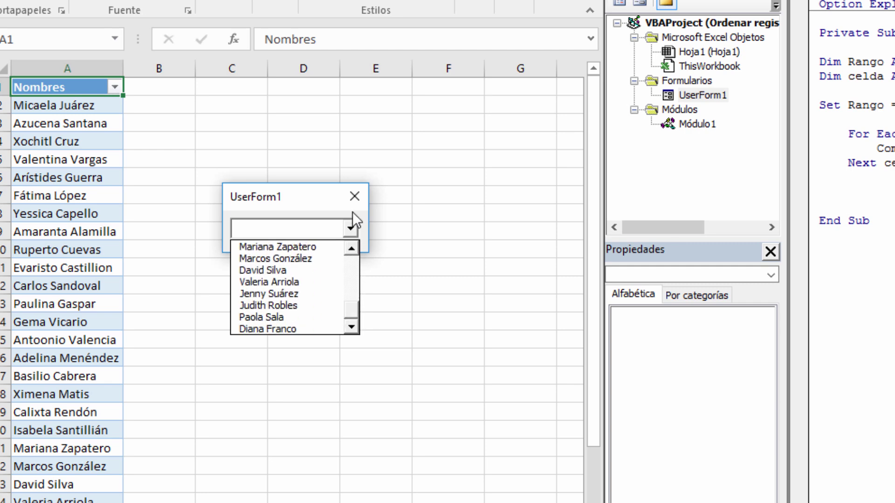
left_click(355, 196)
left_click(355, 196)
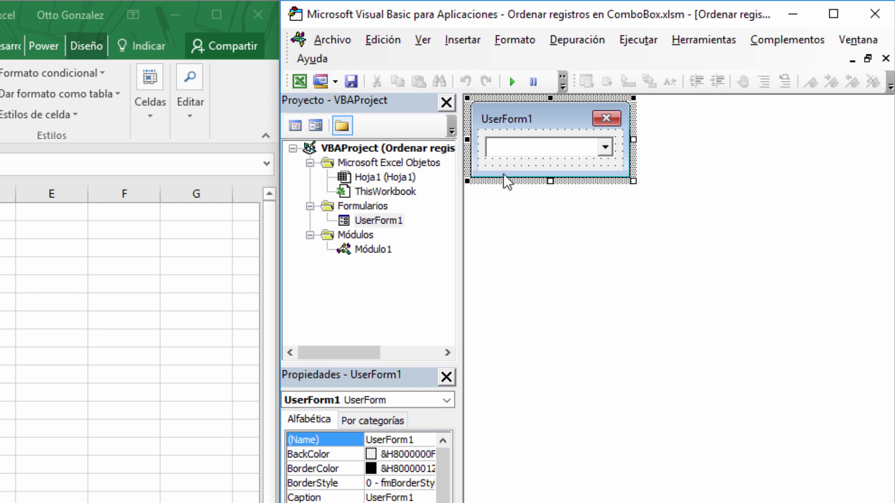
Re-add 'Ordenar ComboBox1' on the blank line after Next celda
key("F7")
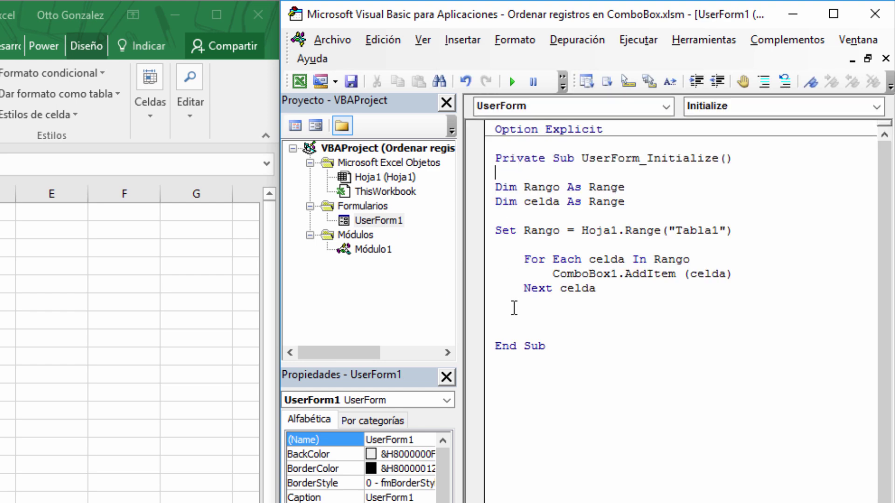
left_click(536, 321)
type("ord")
type("enar")
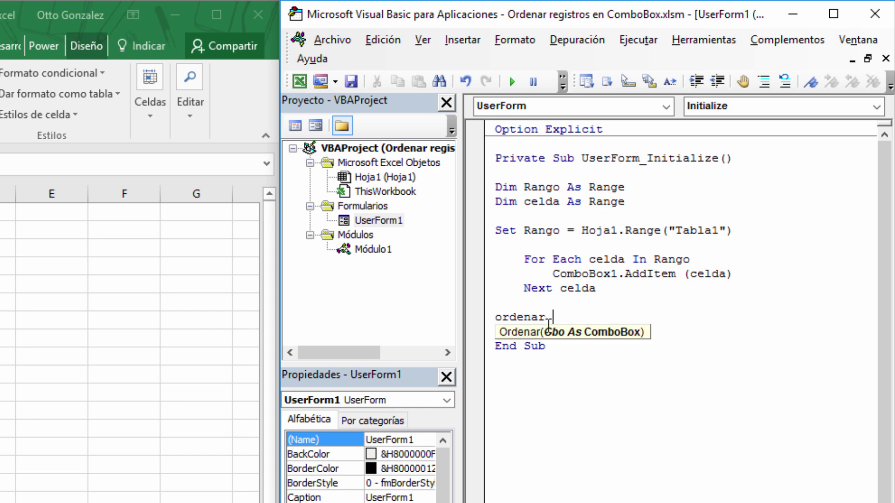
type(" combobox")
type("1")
key("Return")
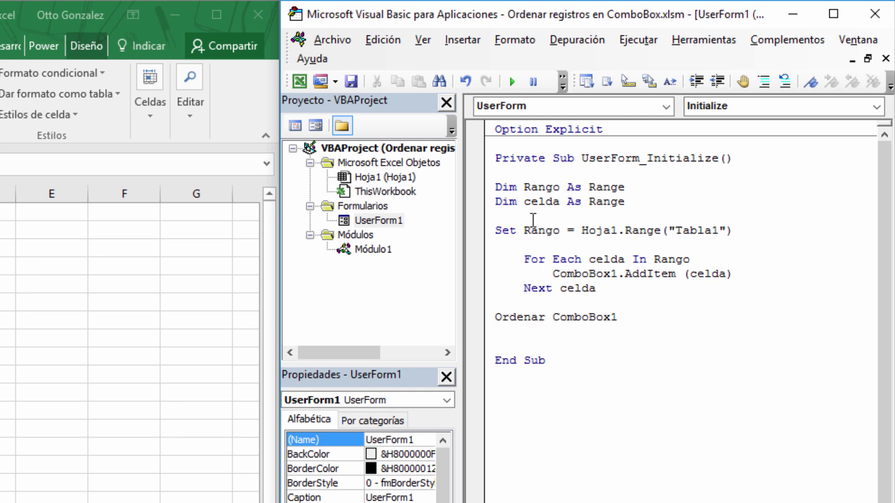
Test-run the form to confirm the names now appear alphabetically, then close it
left_click(512, 82)
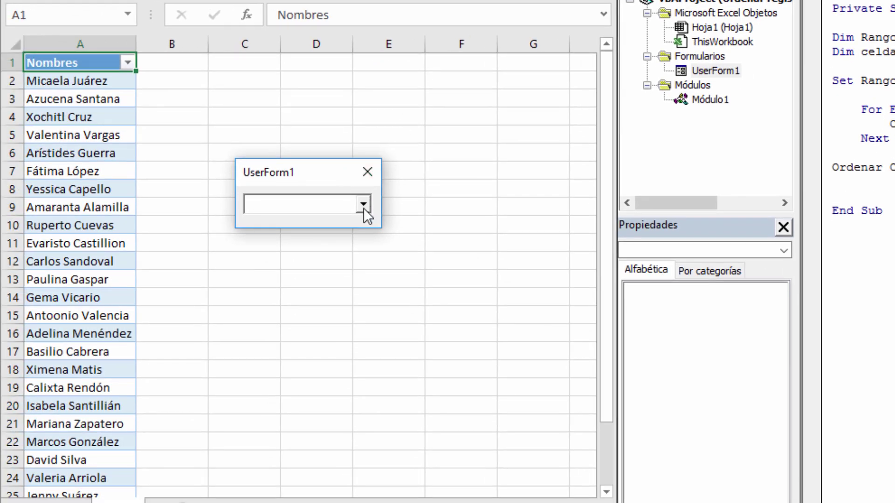
left_click(363, 204)
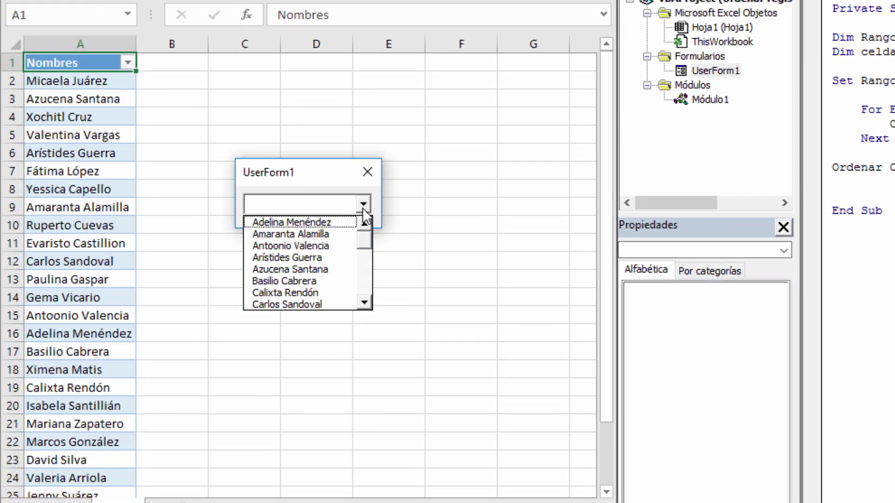
left_click(368, 300)
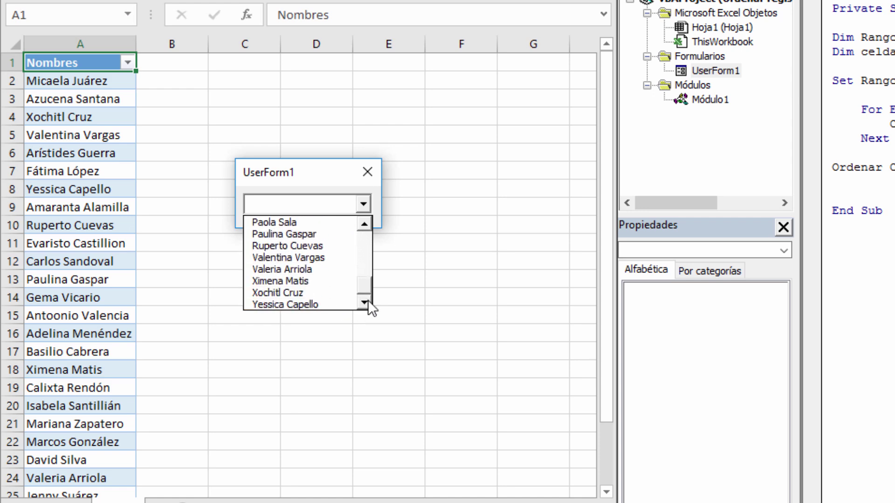
left_click(337, 175)
left_click(367, 172)
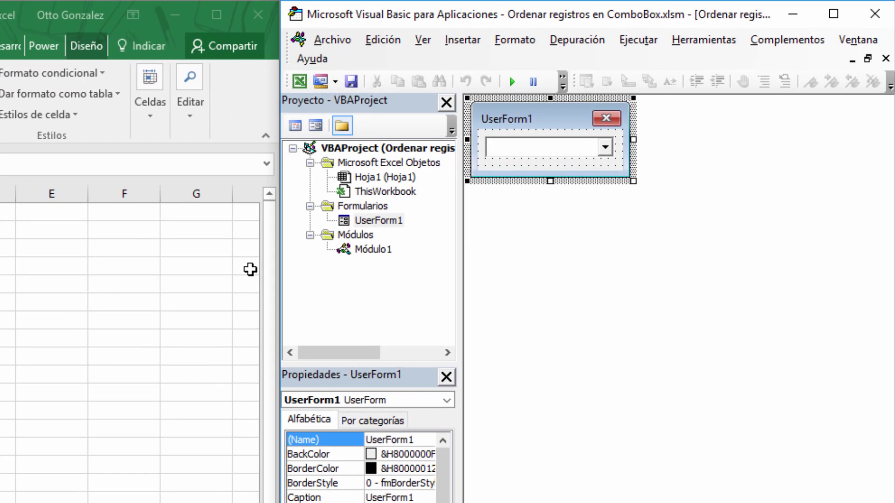
Open Módulo1 from the Project Explorer to display the public Ordenar function
left_click(378, 250)
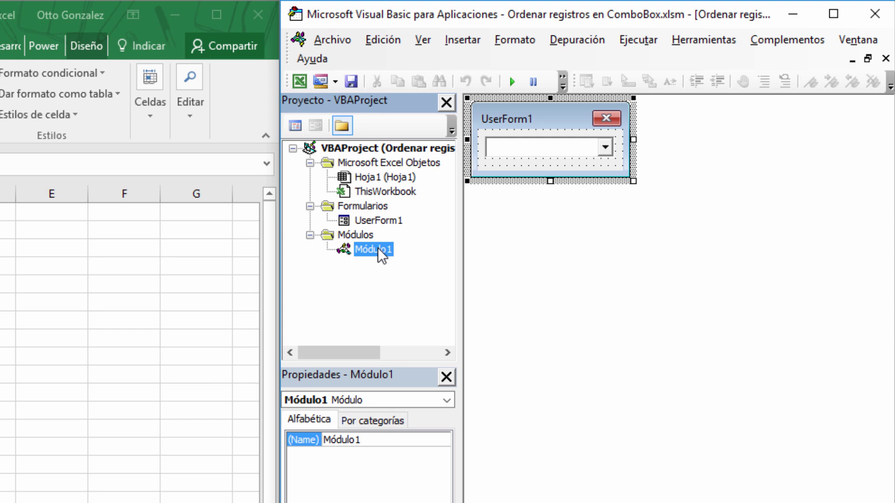
double_click(377, 249)
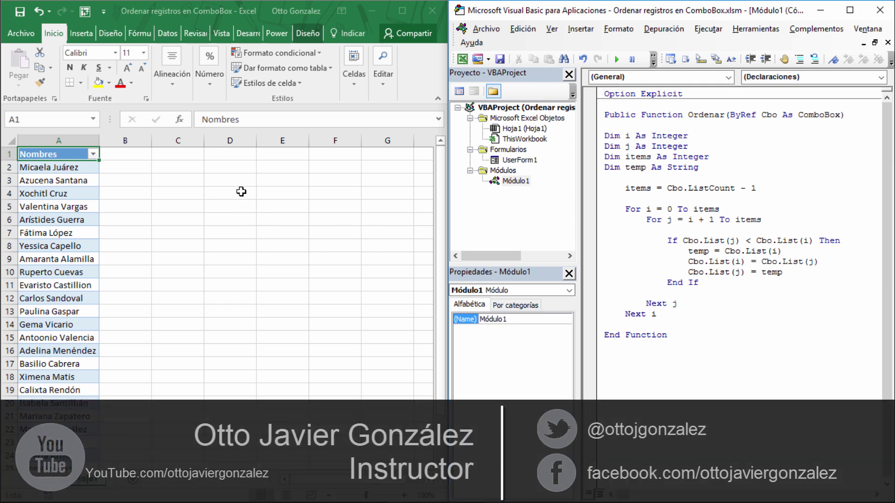
Enter ComboBox1 in D1 and the values B, C, A in D2:D4
left_click(236, 156)
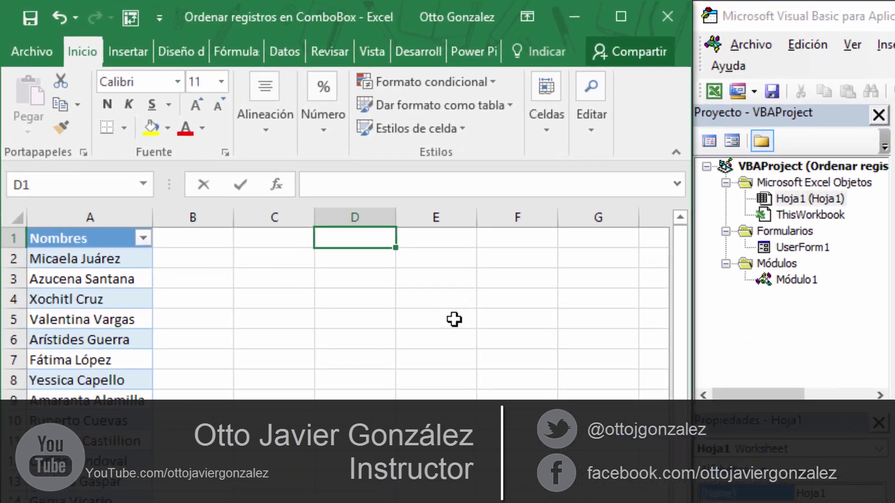
type("Com")
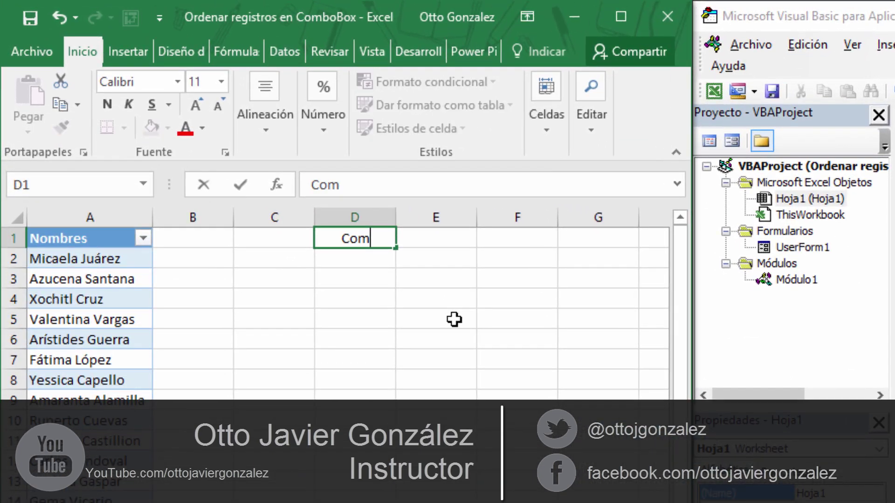
type("boBox")
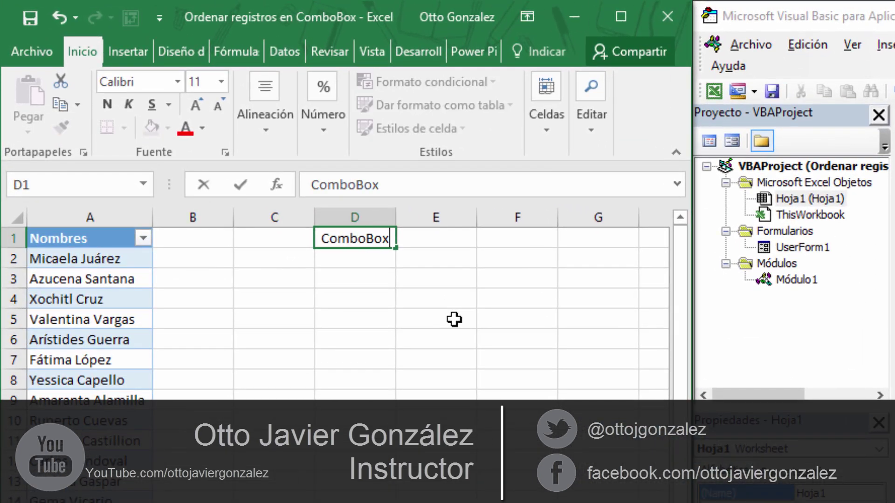
type("1")
key("Return")
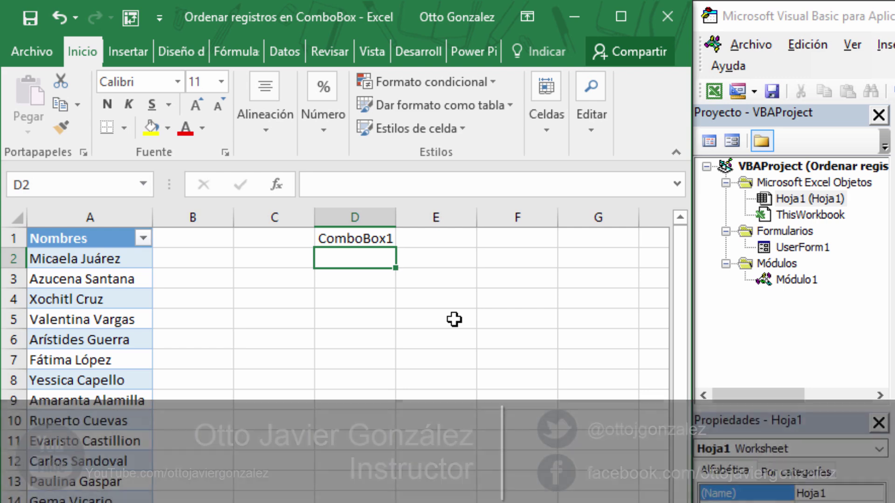
type("B")
key("Return")
type("C")
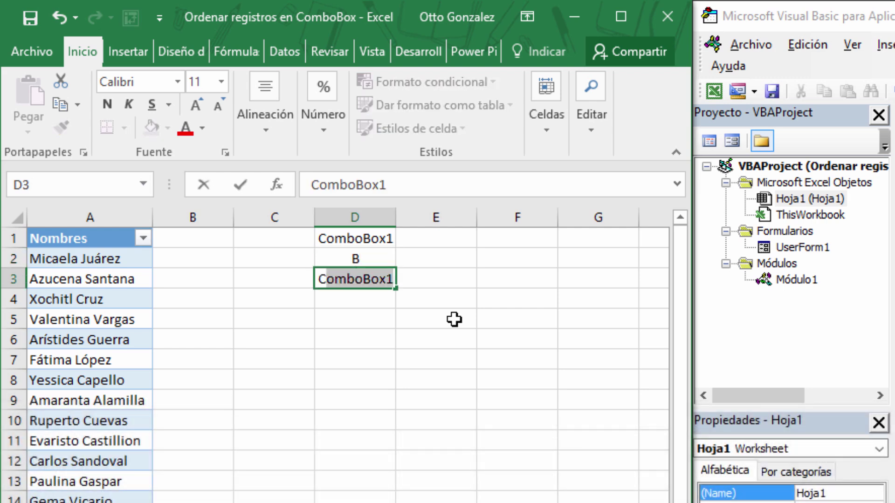
key("Delete")
key("Return")
type("A")
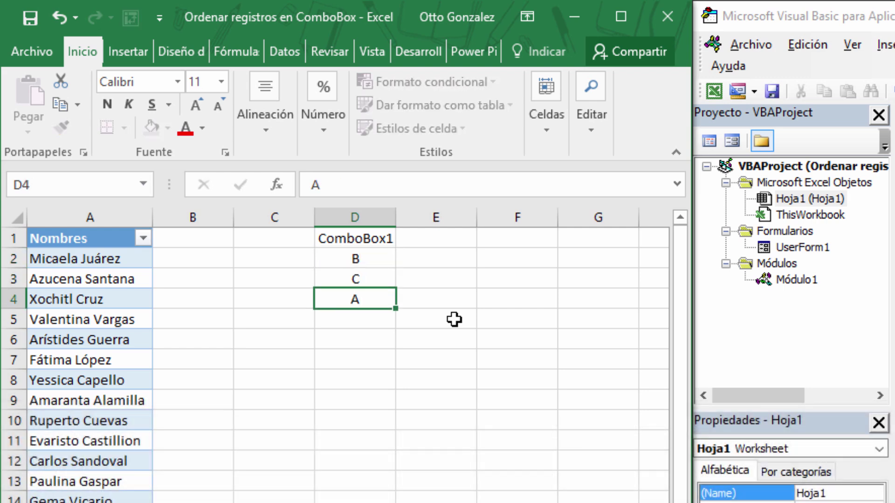
key("Return")
Move through the B, C, A values and back up to the ComboBox1 header
key("Up")
key("Up")
key("Up")
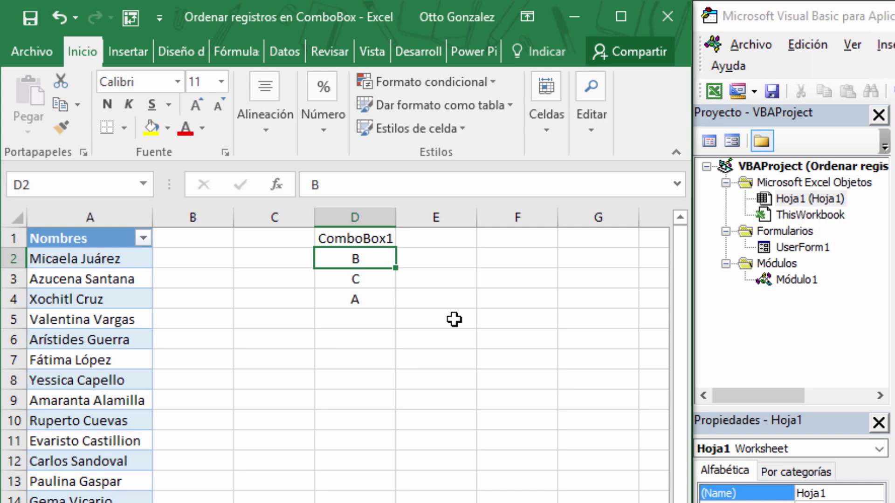
key("Down")
key("Down")
key("Up")
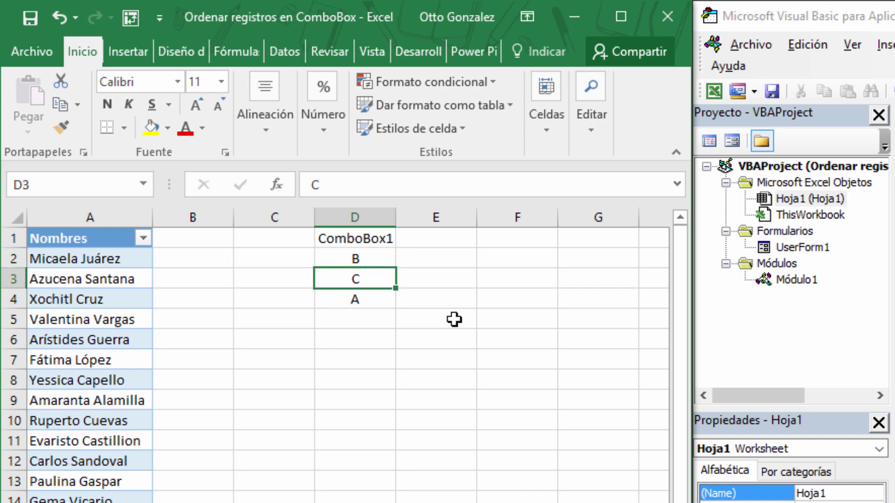
key("Up")
key("Down")
key("Down")
key("Up")
key("Up")
key("Up")
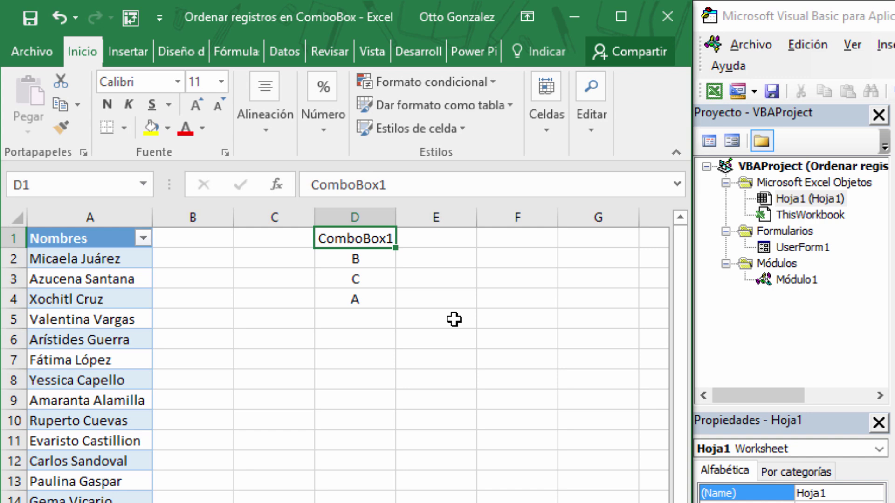
Head column C 'items' with index values 0, 1, 2 in C2:C4
key("Left")
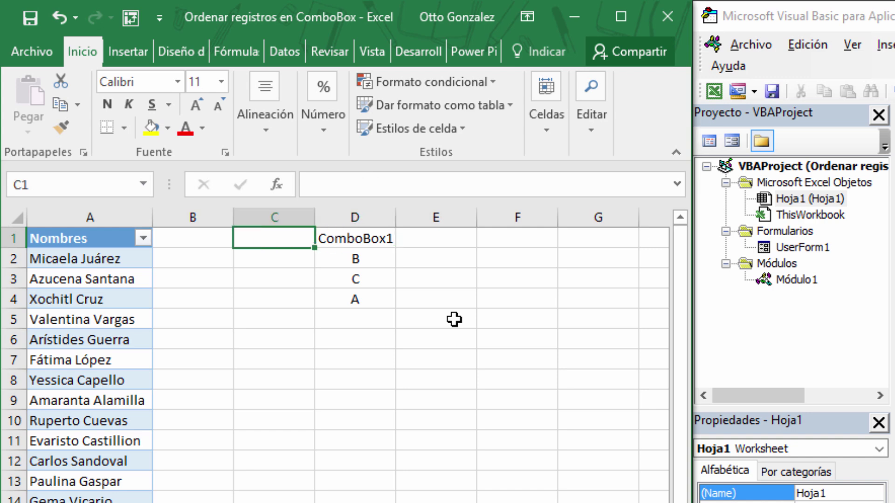
key("F2")
type("ite")
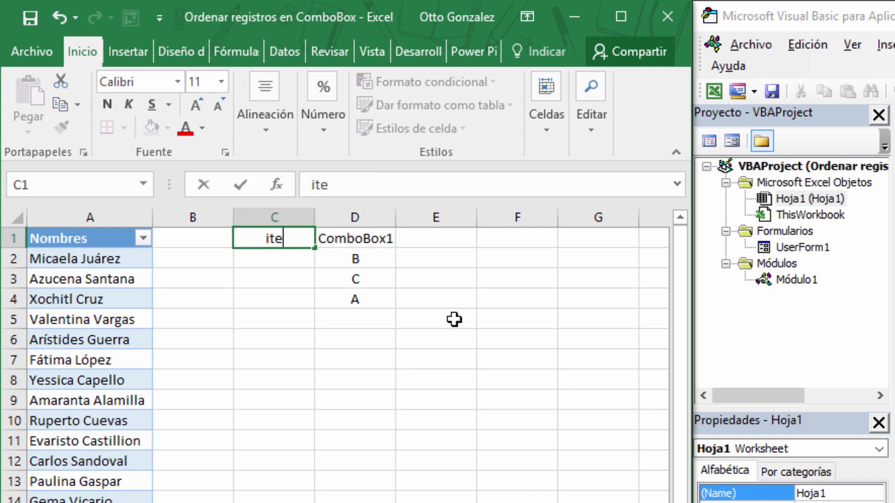
type("ms")
key("Return")
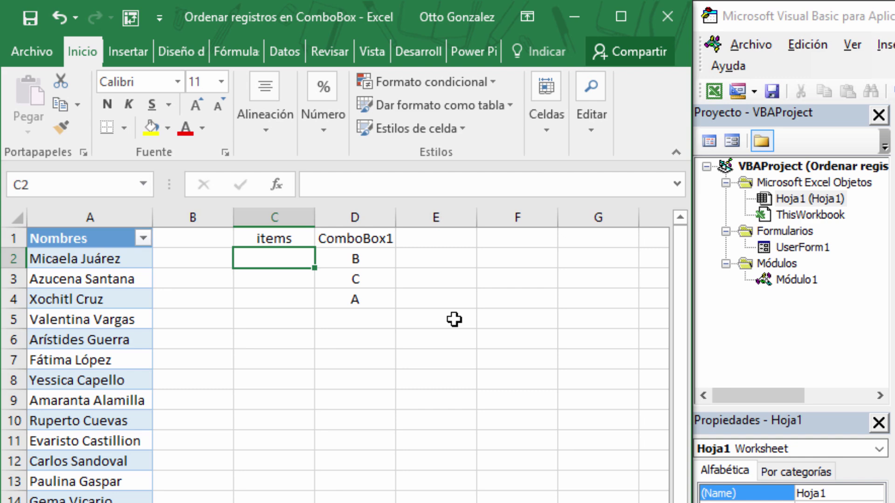
type("0")
key("Return")
type("1")
key("Return")
type("2")
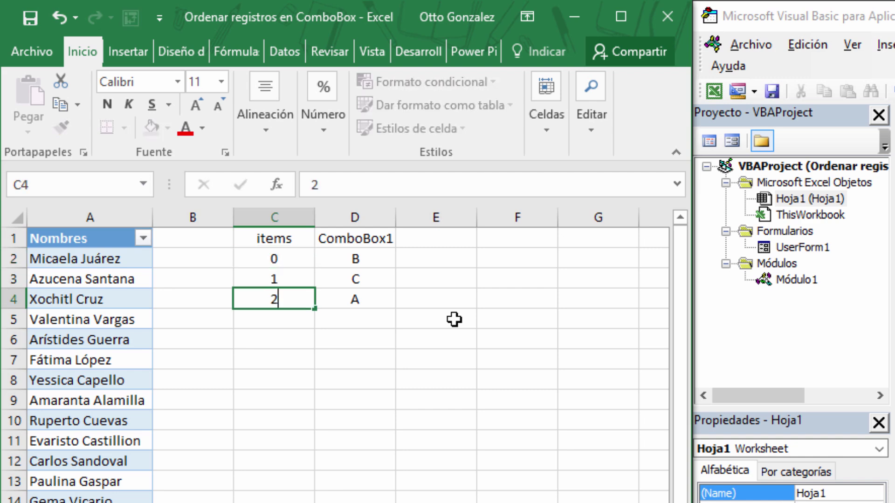
key("Return")
key("Up")
key("Up")
key("Up")
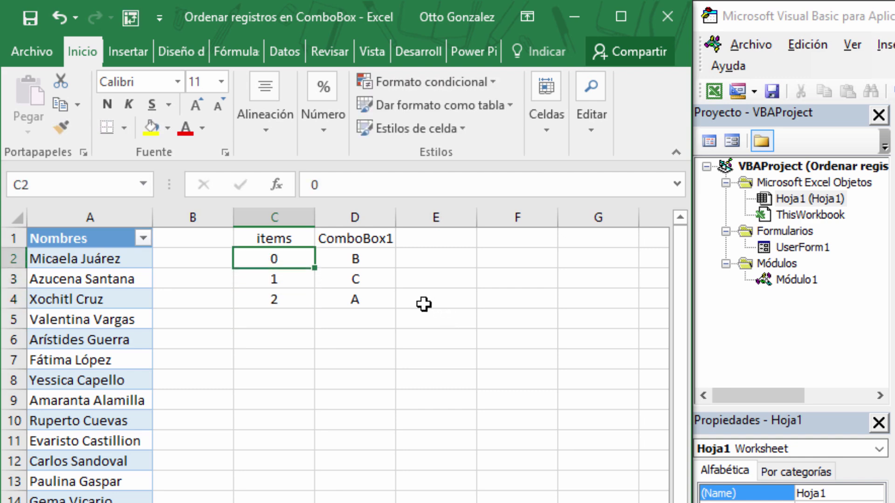
Autofit column C to its contents
left_click_drag(319, 218, 318, 218)
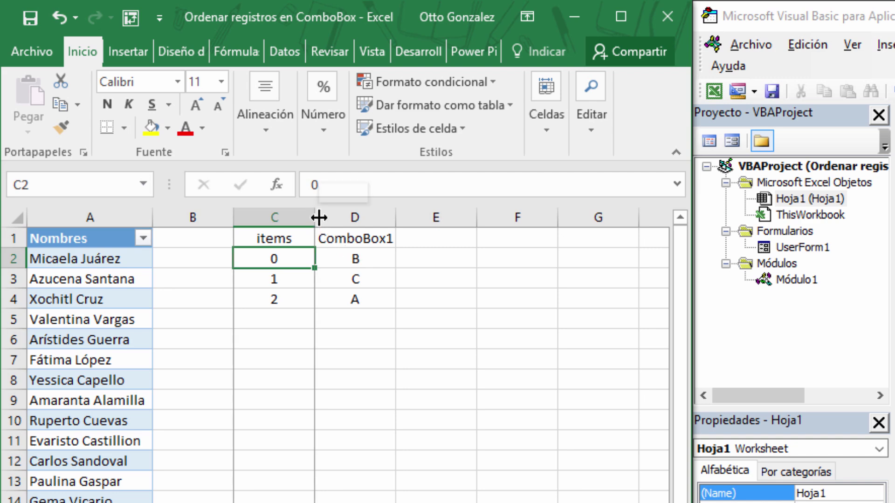
double_click(319, 218)
key("Right")
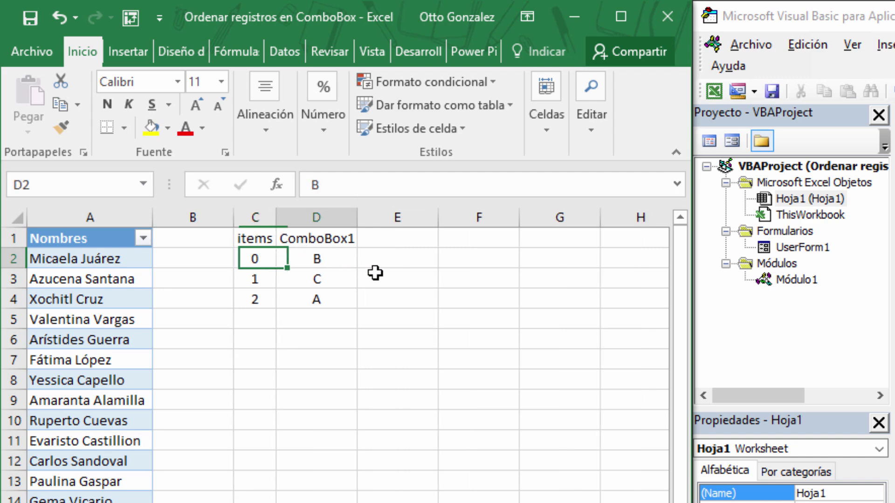
key("Up")
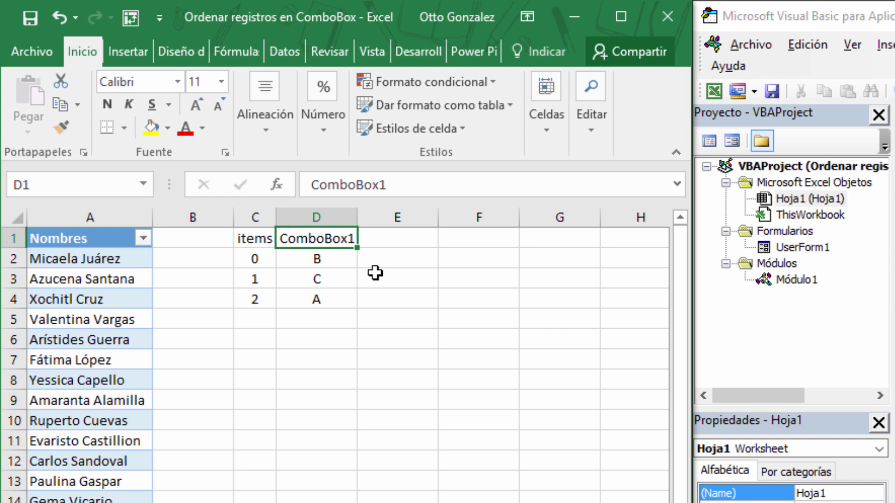
key("Right")
key("Left")
Copy the ComboBox1 header, look over the item values, and end on cell E1
key("ctrl+c")
key("Down")
key("Escape")
key("Down")
key("Down")
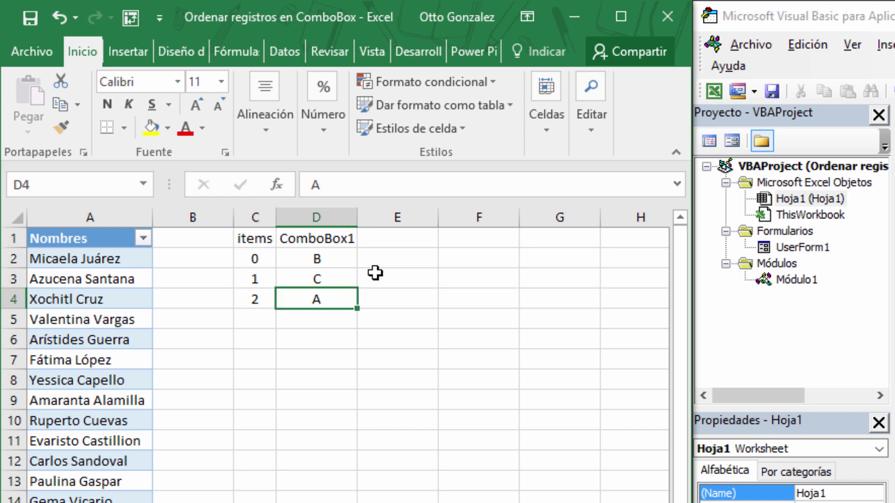
key("Up")
key("Up")
key("Down")
key("Down")
key("Down")
key("Up")
key("Up")
key("Up")
key("Up")
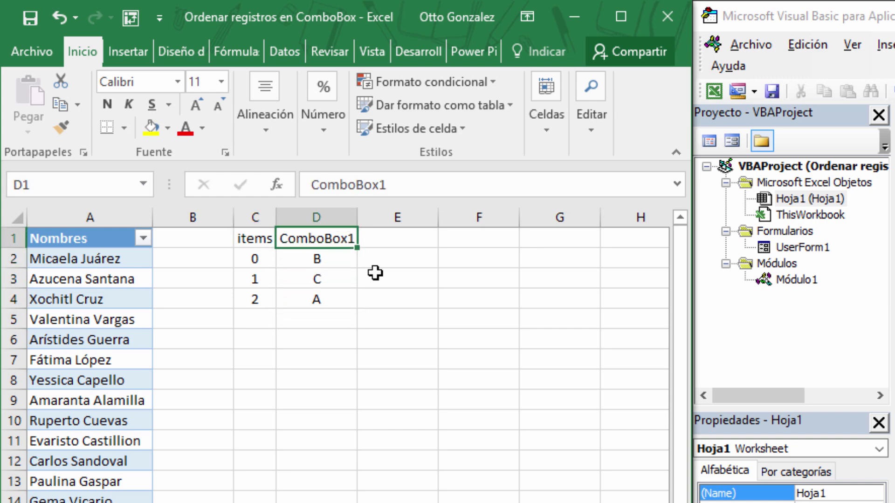
key("Right")
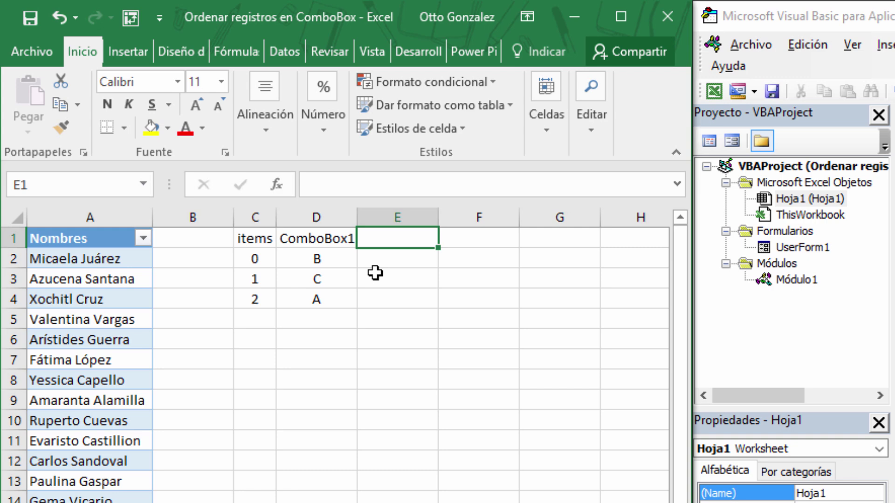
Label E1 'variables' and E8 'temp', narrowing column E to fit
type("variables")
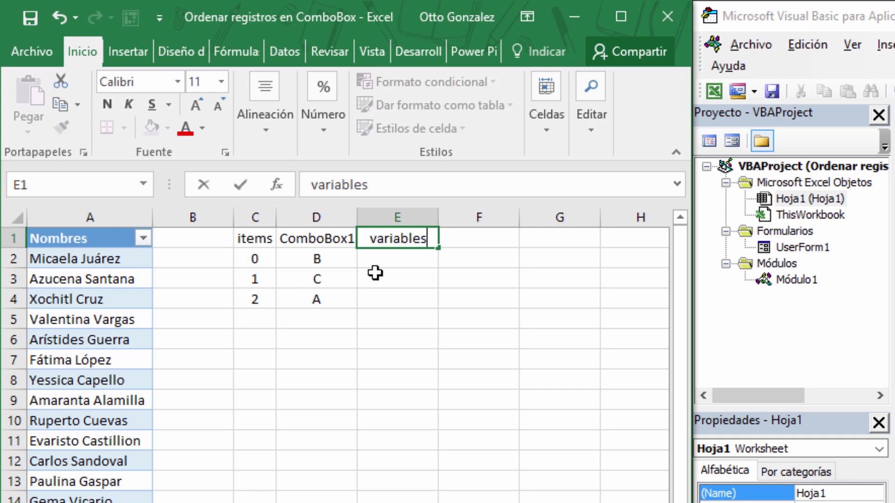
key("Return")
left_click_drag(438, 218, 422, 218)
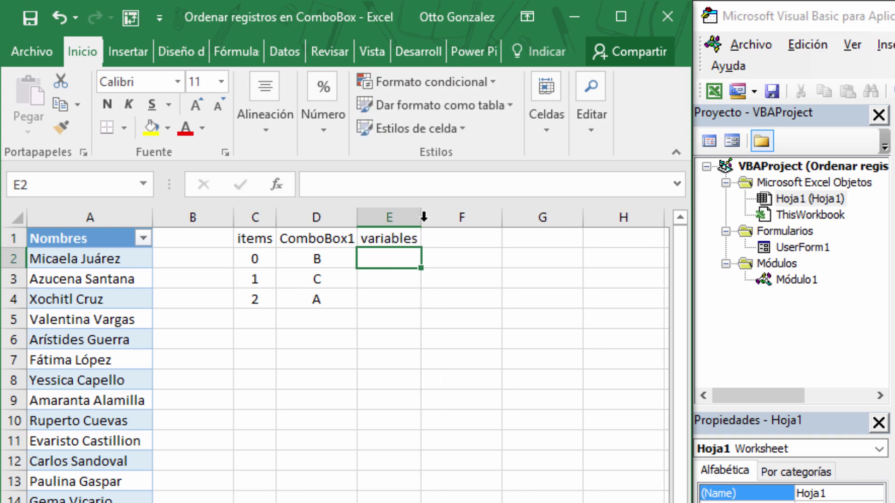
left_click(377, 300)
key("Down")
key("Down")
key("Down")
key("Down")
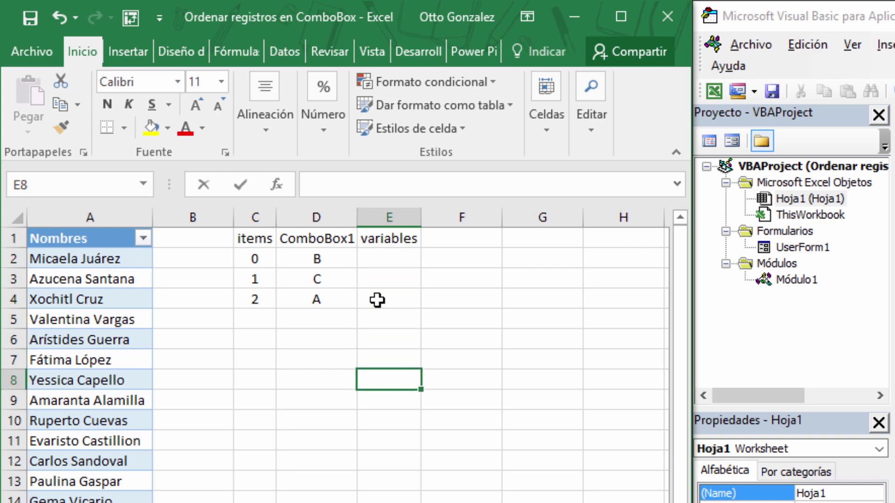
type("temp")
key("Return")
key("Up")
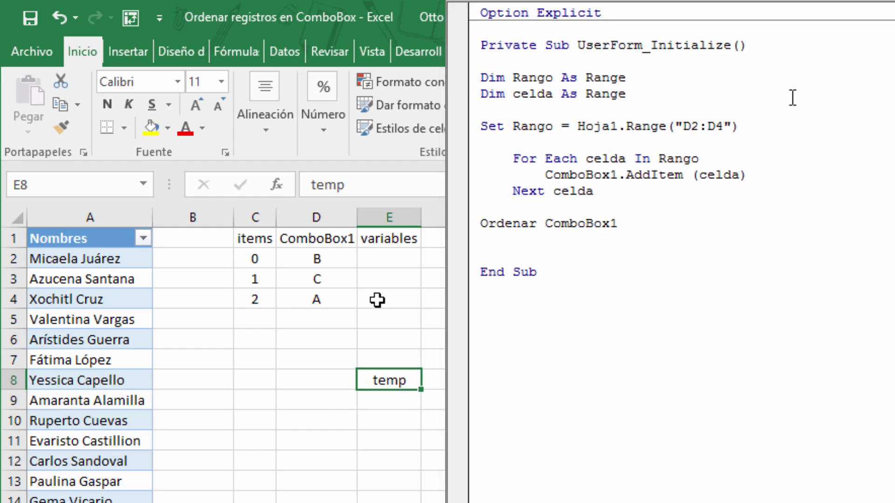
key("Up")
key("Up")
key("Up")
key("Up")
key("Up")
key("Up")
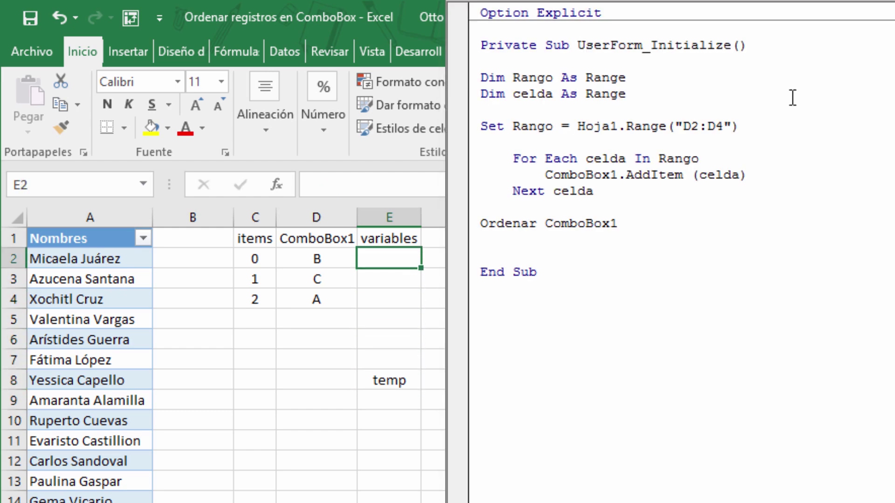
Step through the form's startup code with F8 into the Ordenar function
key("F8")
key("F8")
key("F8")
key("F8")
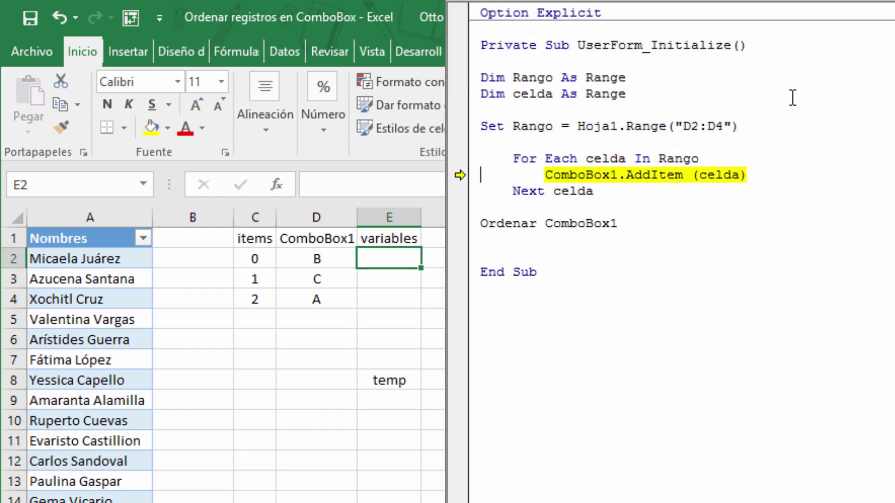
key("F8")
key("F8")
key("F8")
key("F8")
key("F8")
key("F8")
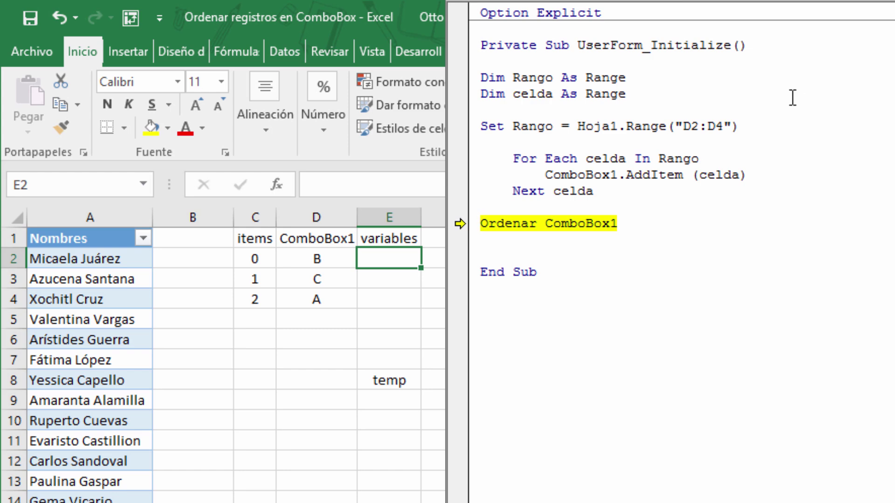
key("F8")
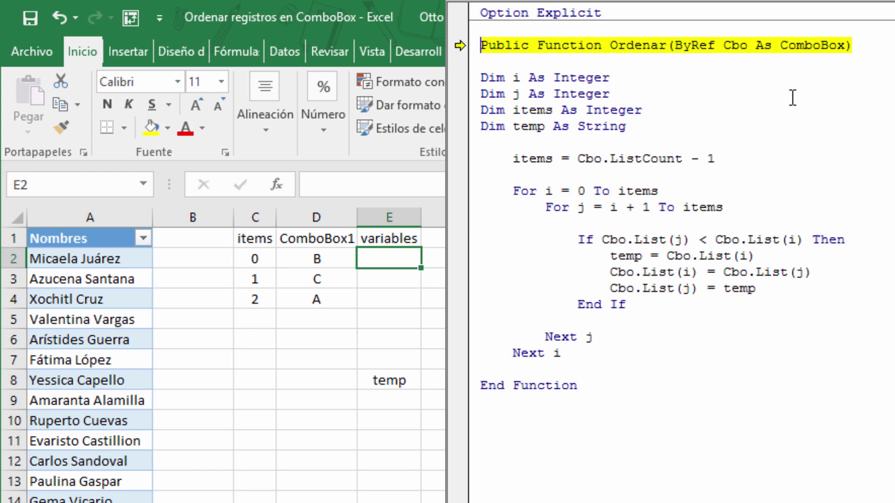
Step into the sorting loops, labelling i in E2 and j in E3
key("F8")
key("F8")
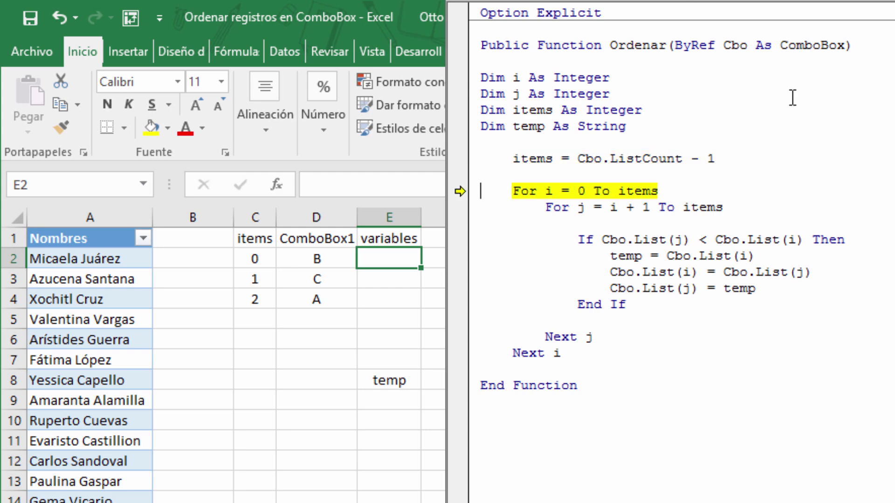
key("F2")
type("i")
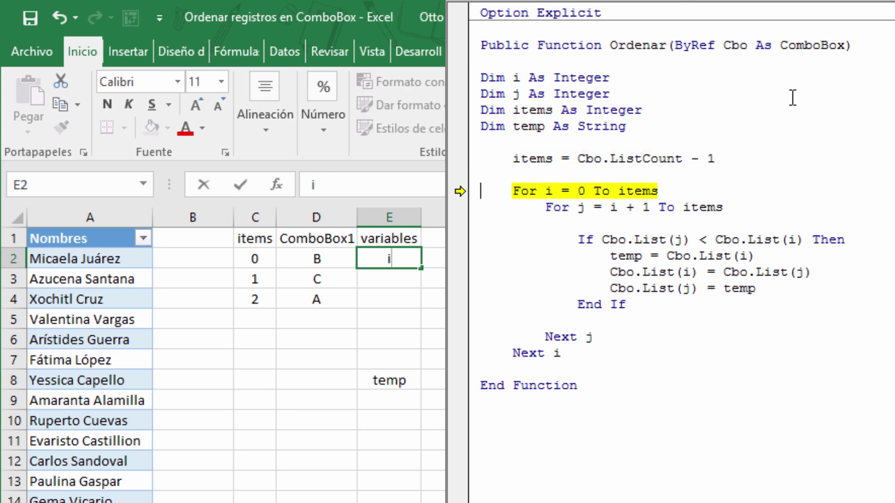
key("Return")
key("F8")
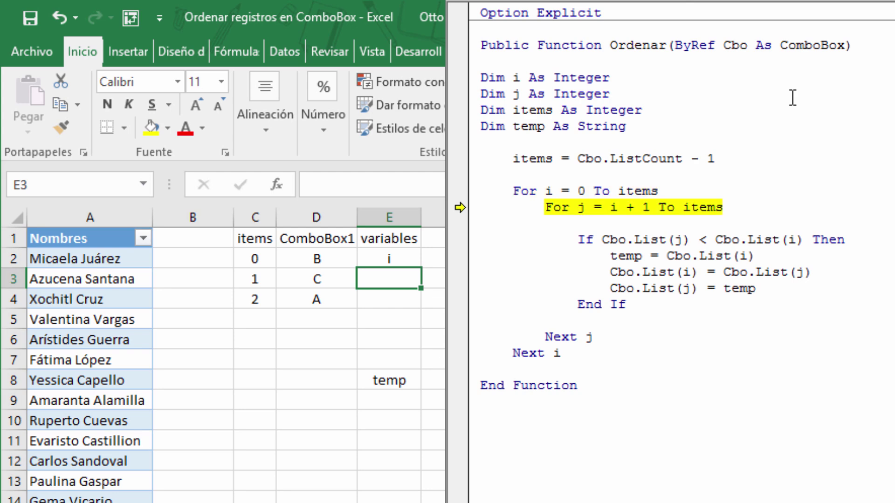
type("j")
key("Return")
key("F8")
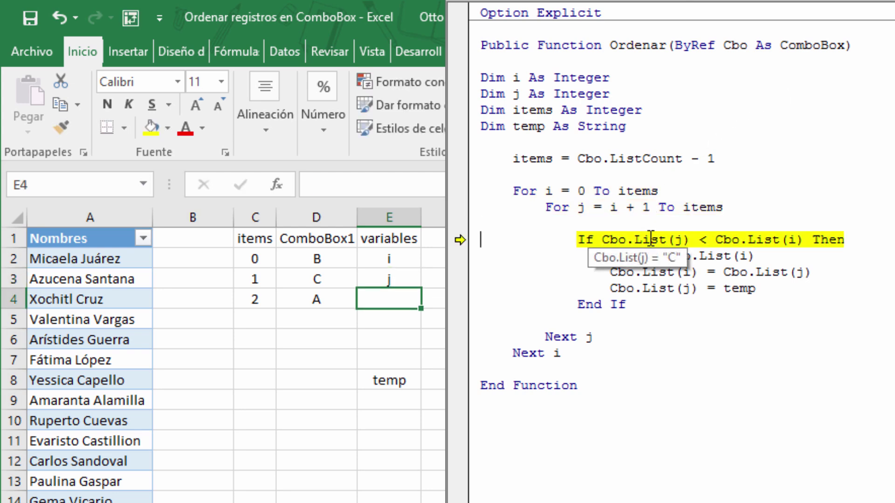
key("Up")
key("Left")
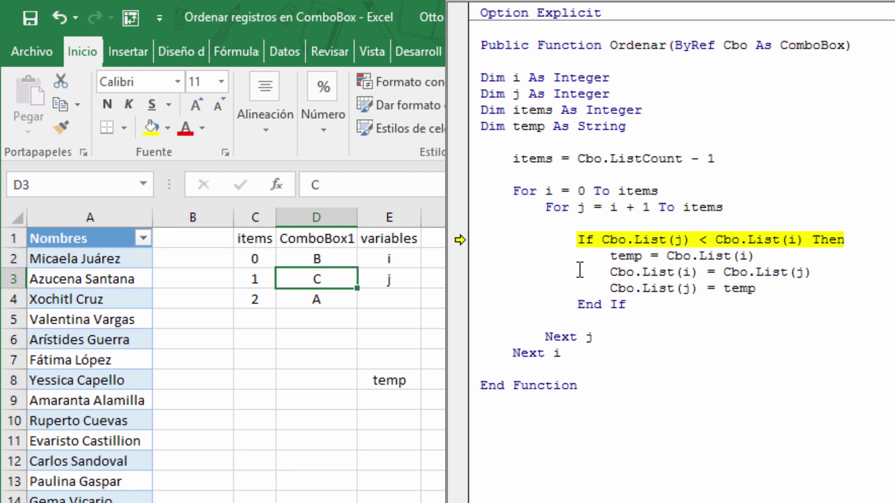
Step through the comparisons and the first swap, exchanging B and A via temp
key("F8")
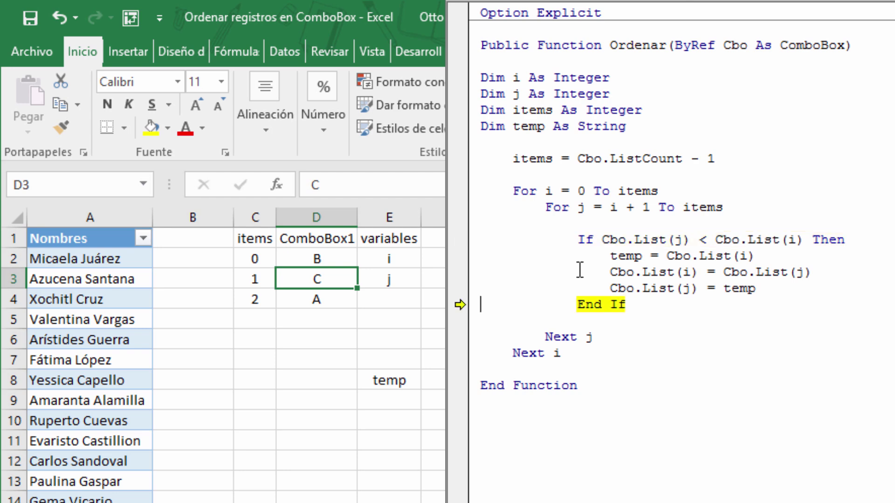
key("F8")
key("F8")
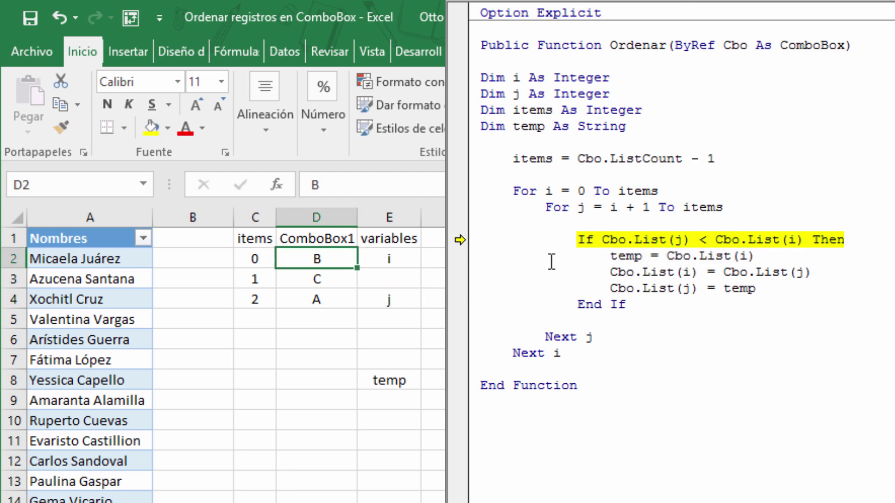
key("F8")
type("B")
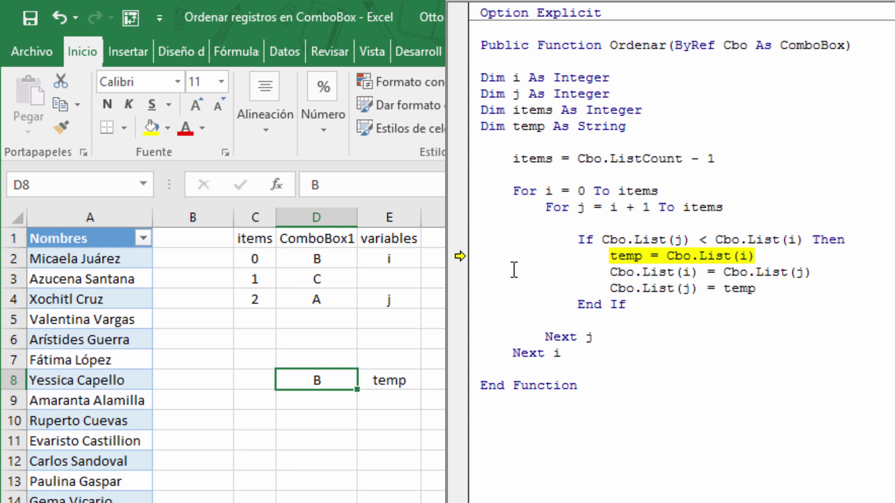
key("F8")
type("A")
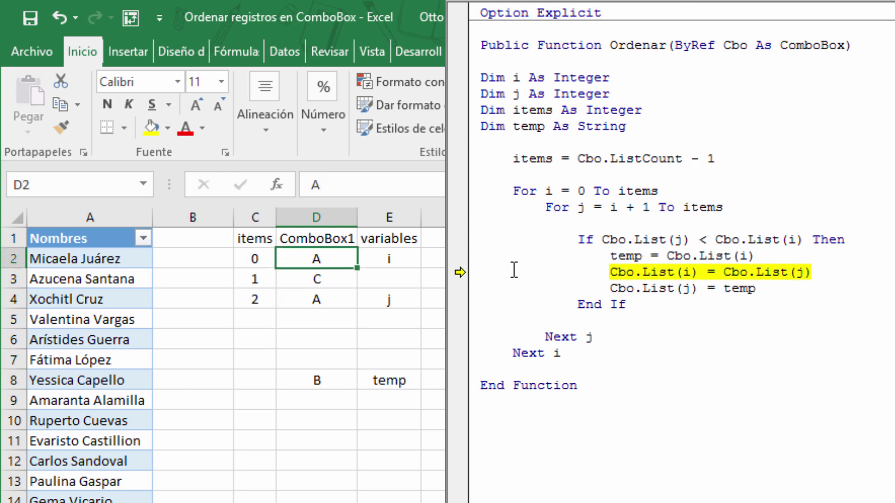
key("F8")
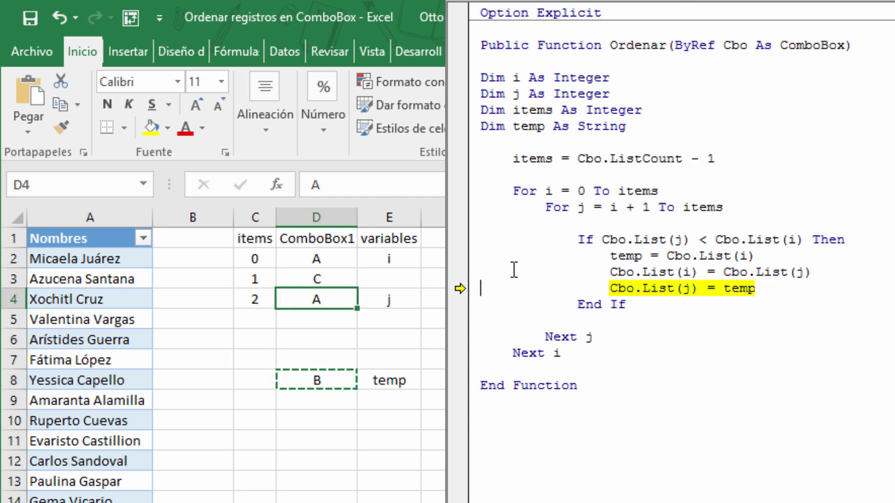
key("F8")
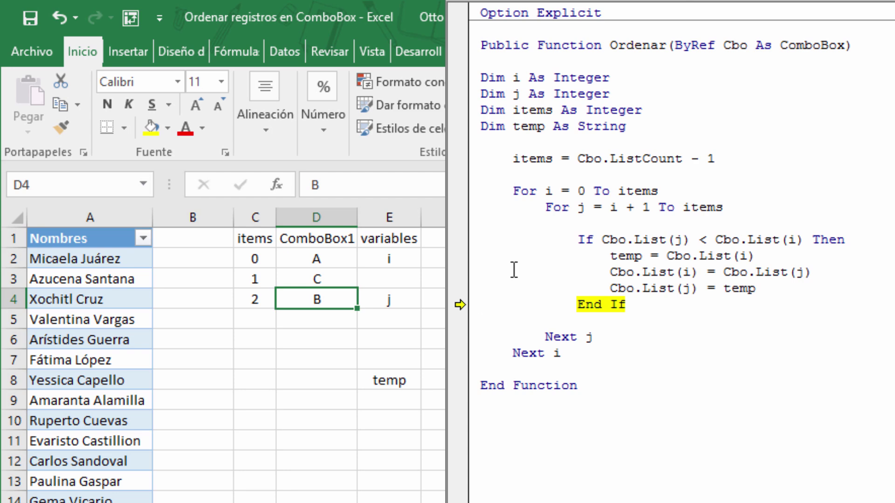
Advance to the second pass, moving the i label to E3 and j to E4
key("F8")
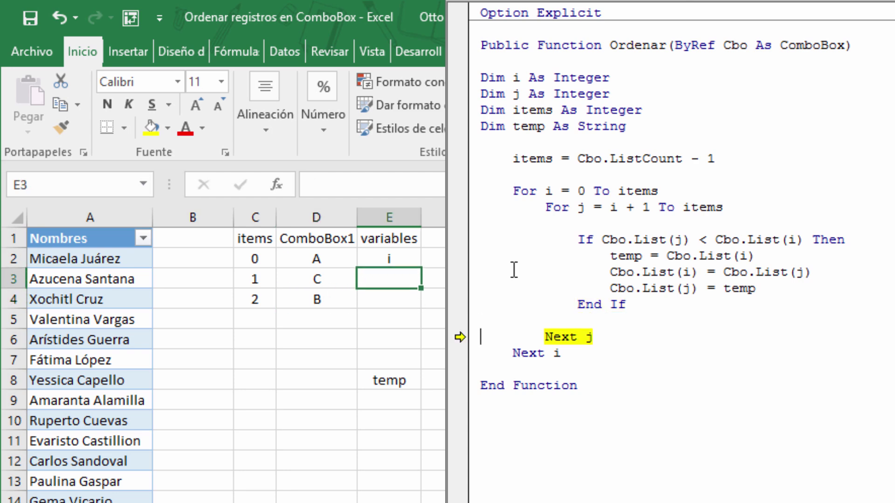
key("F8")
key("F8")
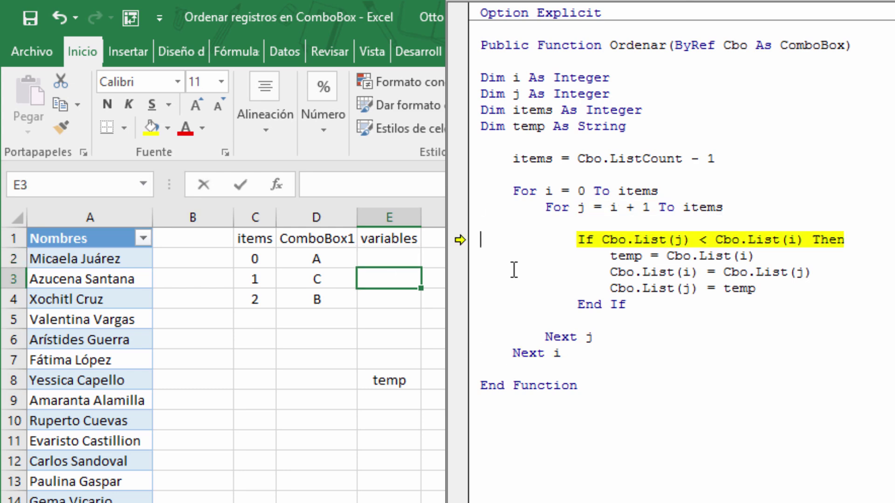
type("i")
key("Return")
type("j")
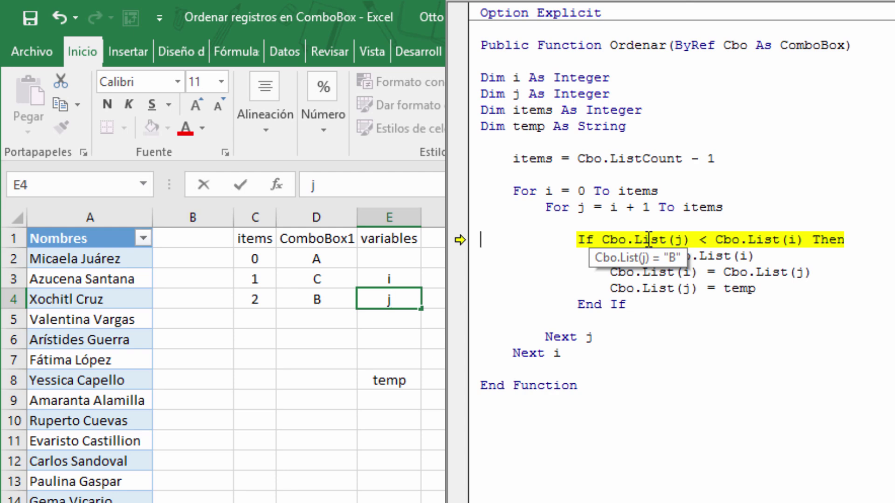
key("Return")
key("Left")
key("Up")
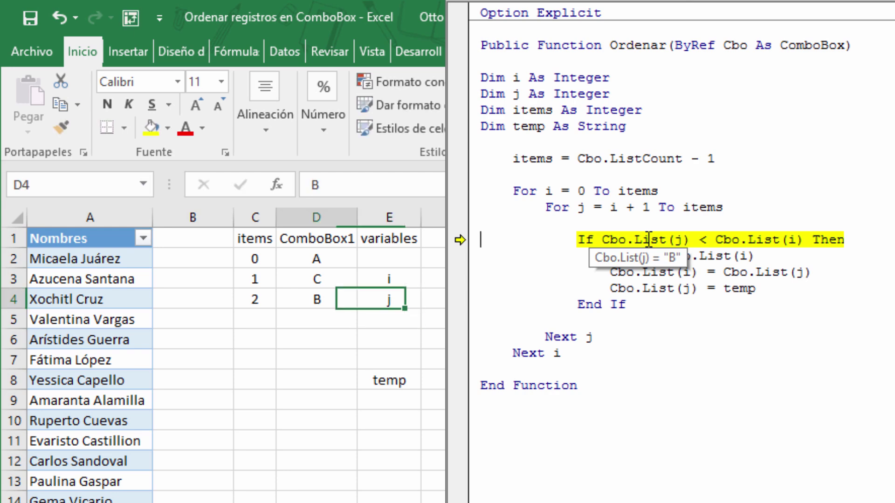
key("Up")
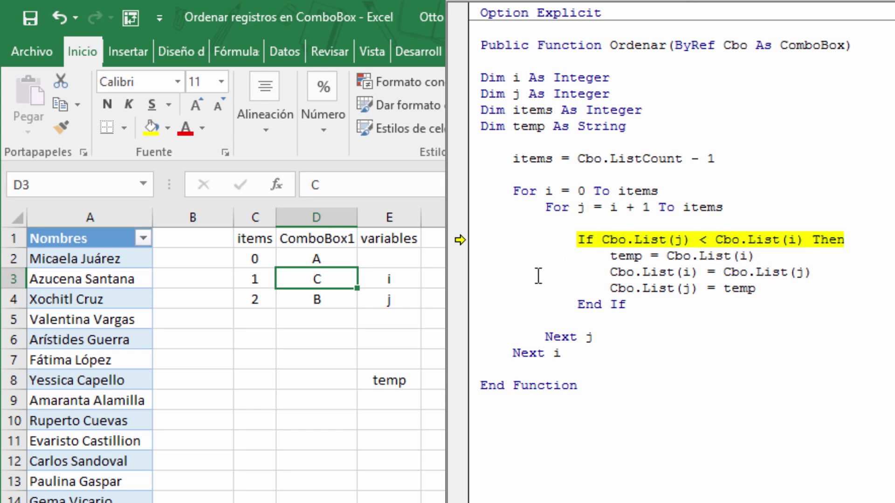
key("F8")
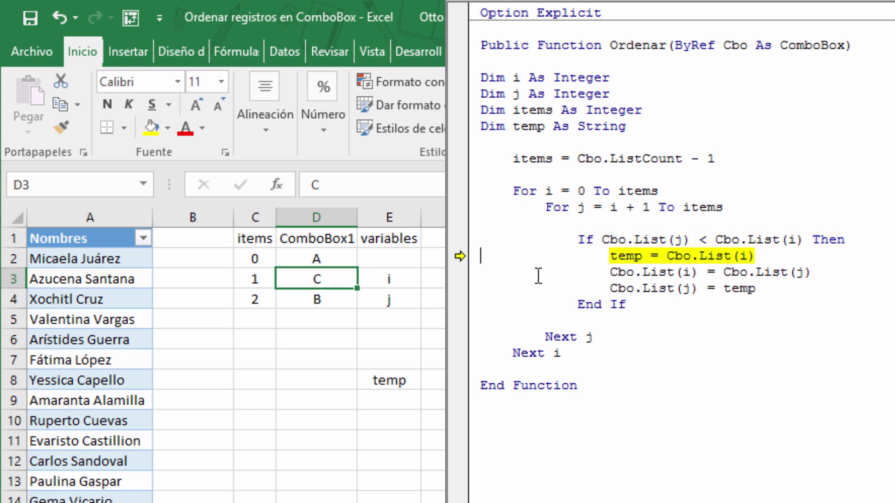
Copy C into temp cell D8 and B from D4 into D3, stepping each swap line
key("ctrl+c")
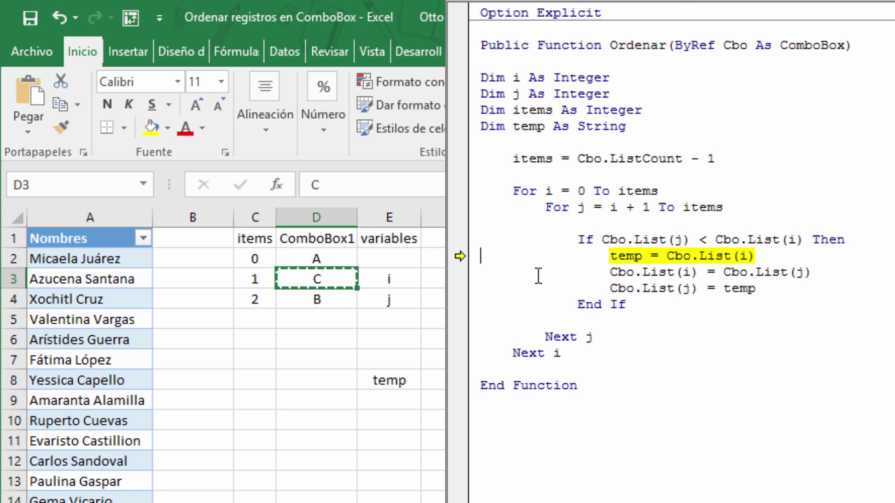
key("Down")
key("Down")
key("Down")
key("Down")
key("Down")
key("Return")
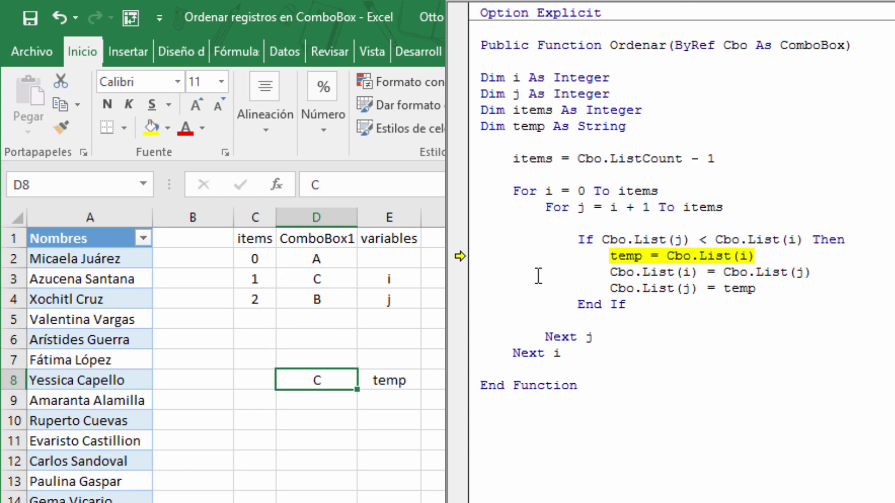
key("Up")
key("Up")
key("Up")
key("Up")
key("F8")
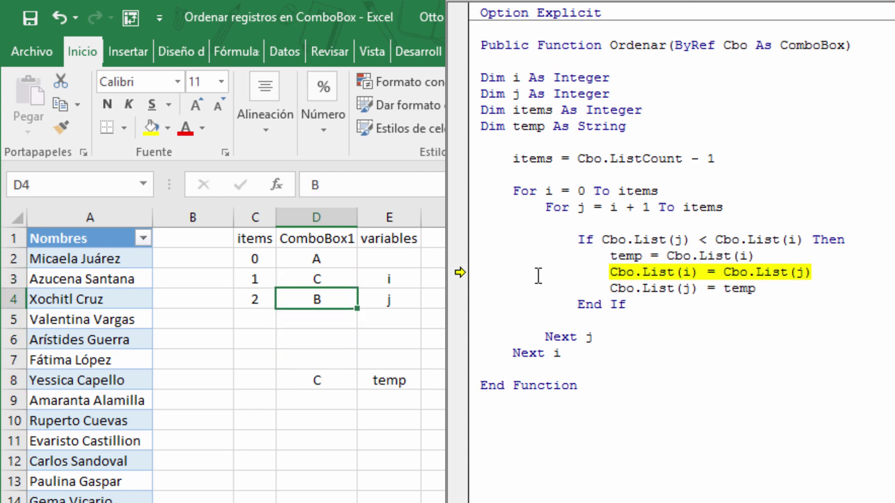
key("ctrl+c")
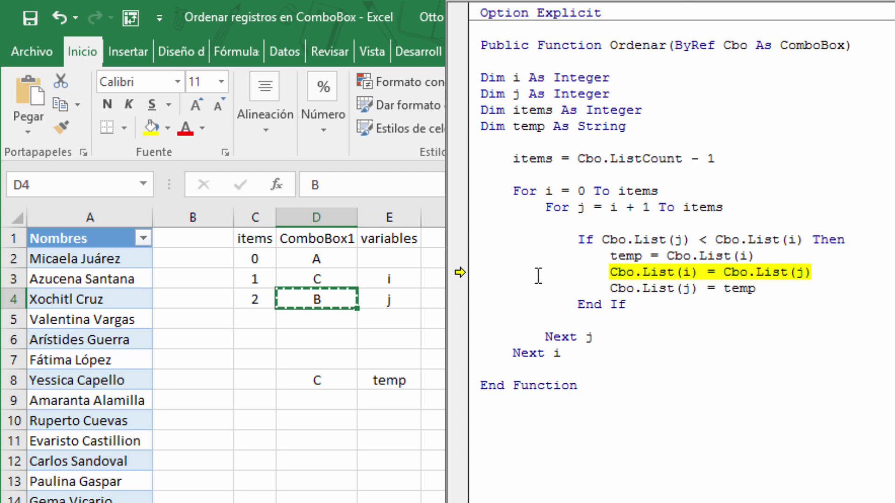
key("Up")
key("Return")
key("Down")
key("Down")
key("Down")
key("Down")
key("Down")
key("F8")
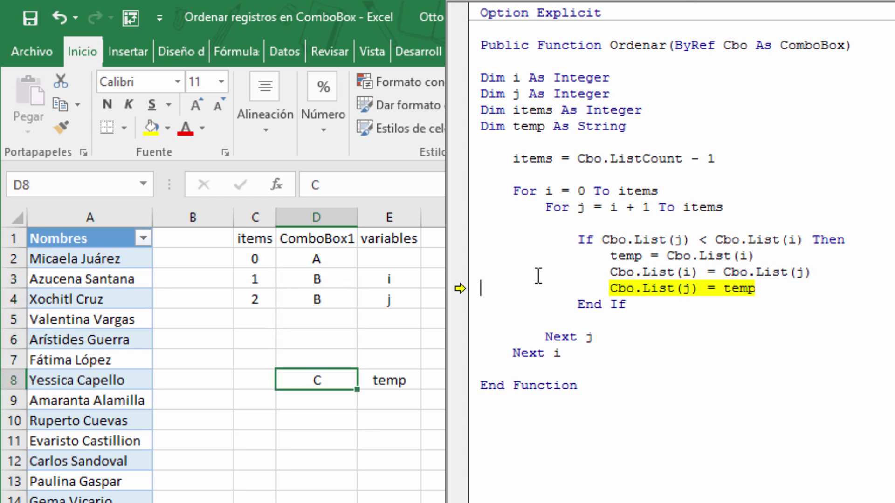
Copy C from temp into D4 and step to the end of the loops
key("ctrl+c")
key("Up")
key("Up")
key("Up")
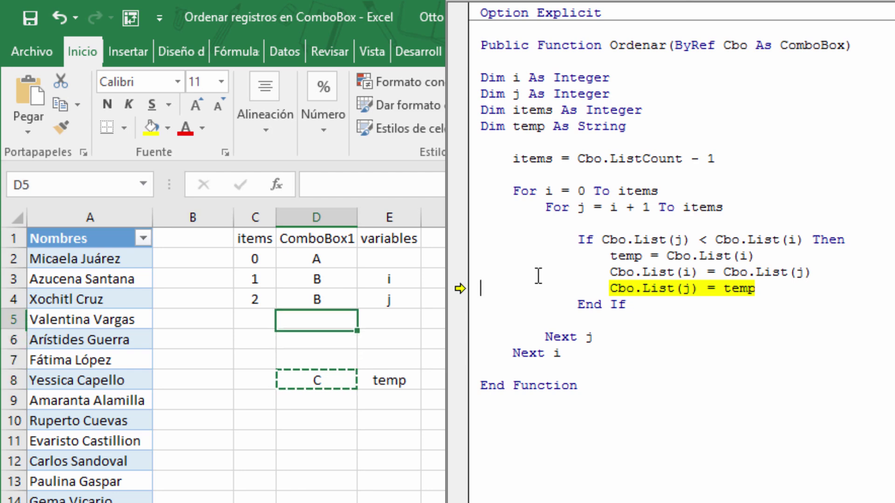
key("Up")
key("Return")
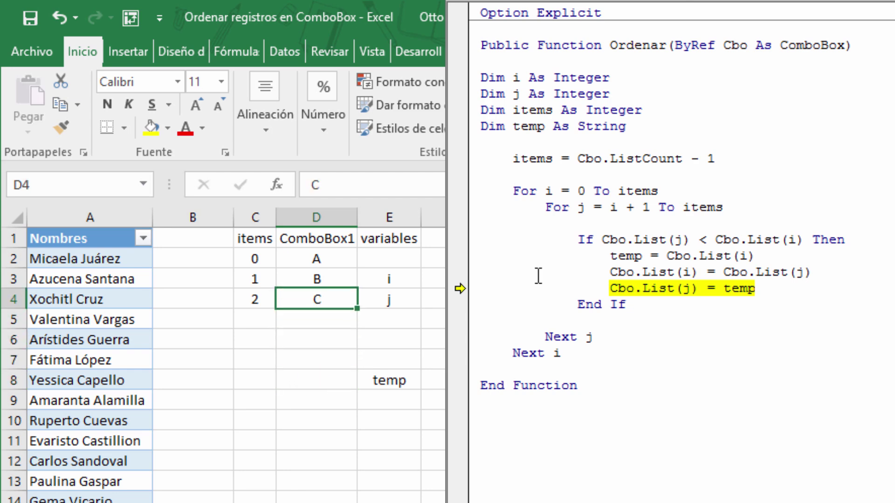
key("F8")
key("Right")
key("F8")
key("Up")
key("Up")
key("Left")
key("F8")
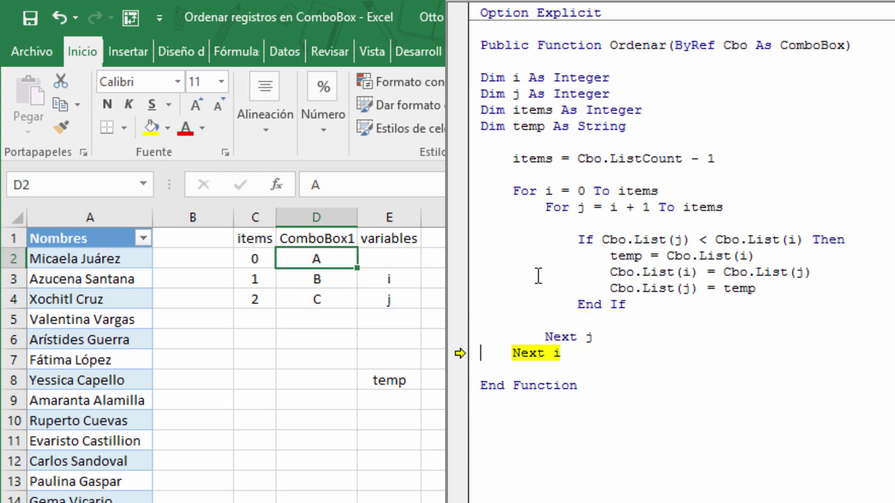
key("Down")
key("Down")
key("Up")
key("Up")
key("shift+Down")
key("shift+Down")
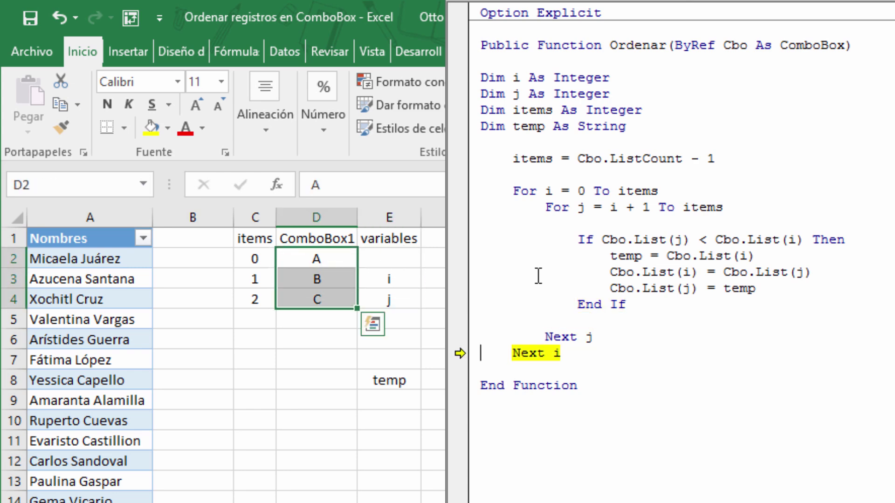
key("Up")
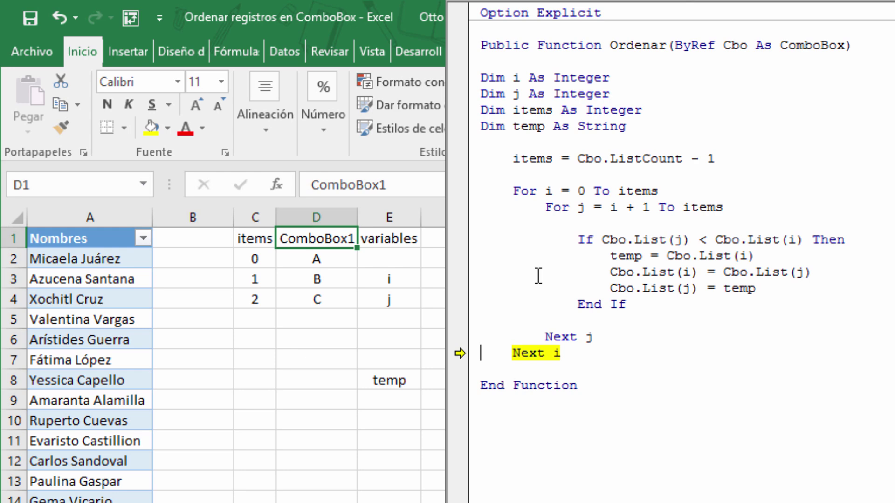